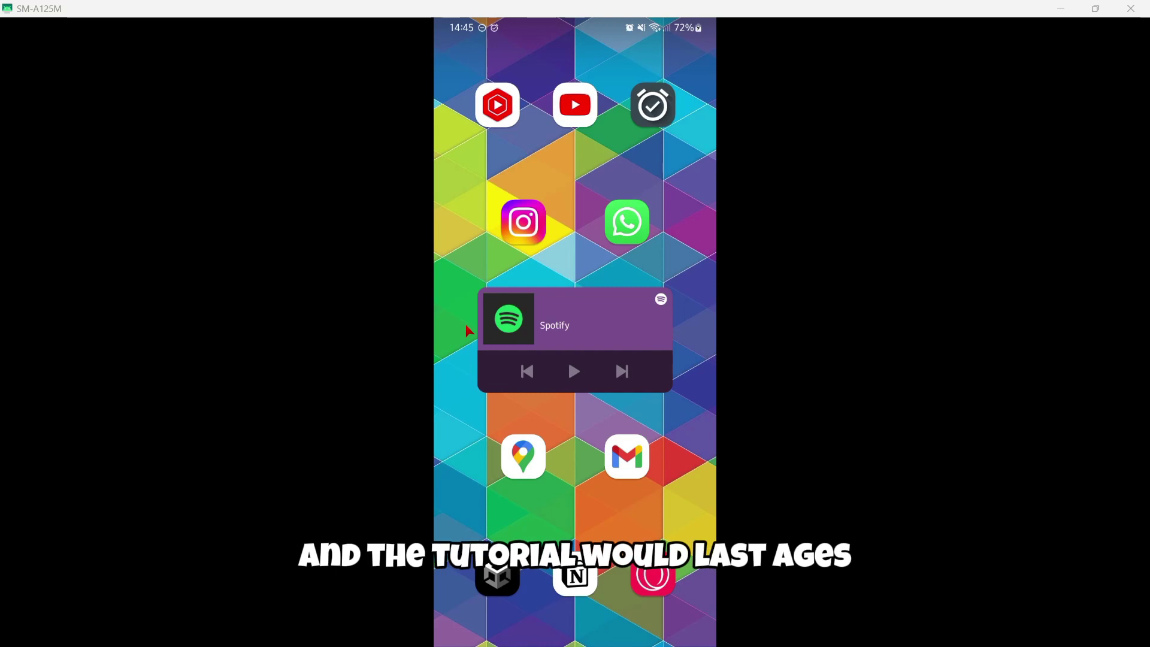
# Find 'godot' in the Play Store and open the Godot Editor 4 (Early Access) page.
pyautogui.moveTo(466, 325)
pyautogui.mouseDown()
pyautogui.moveTo(371, 326)
pyautogui.moveTo(558, 330)
pyautogui.moveTo(469, 330)
pyautogui.mouseUp()
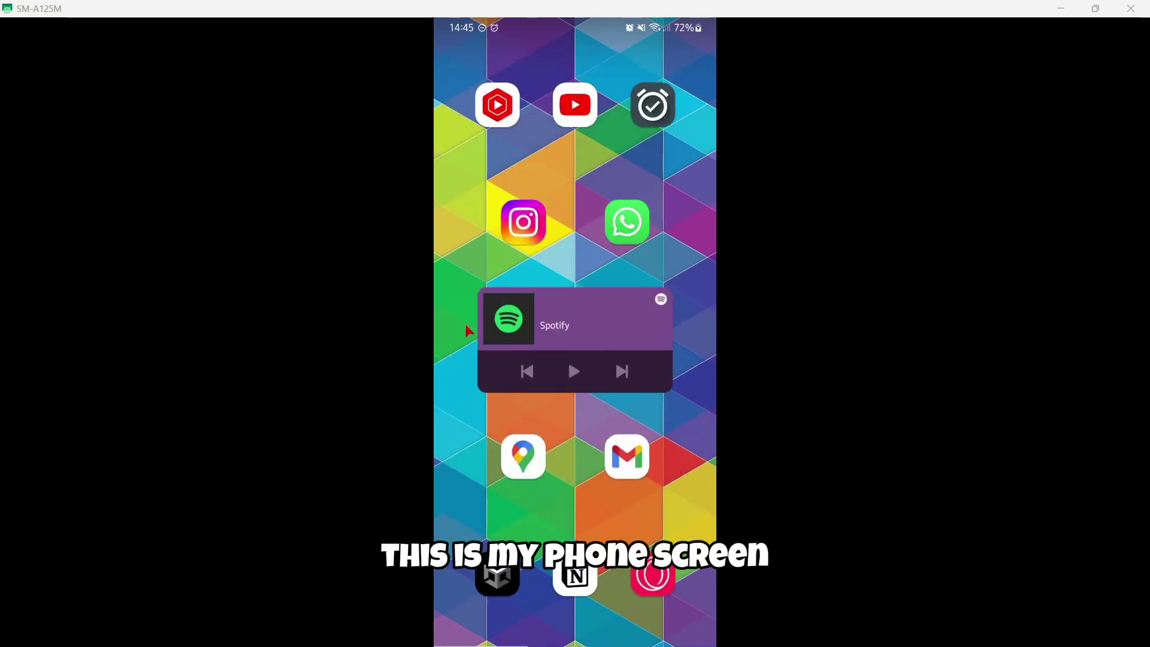
pyautogui.scroll(-8, 466, 327)
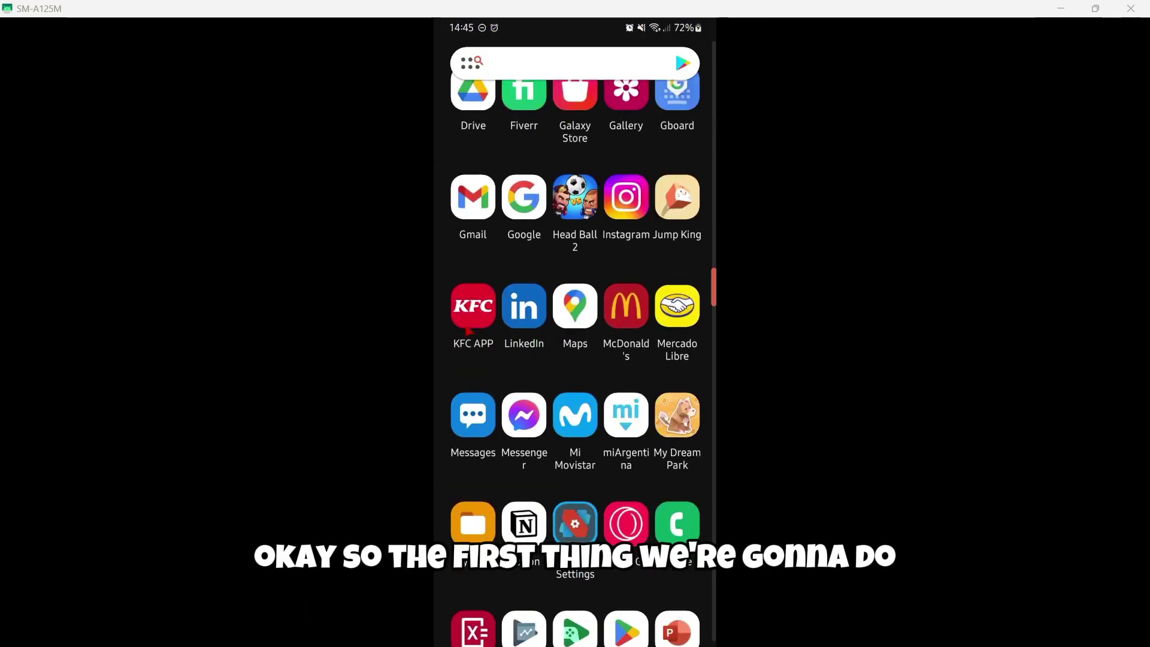
pyautogui.scroll(-3, 468, 330)
pyautogui.scroll(1, 468, 330)
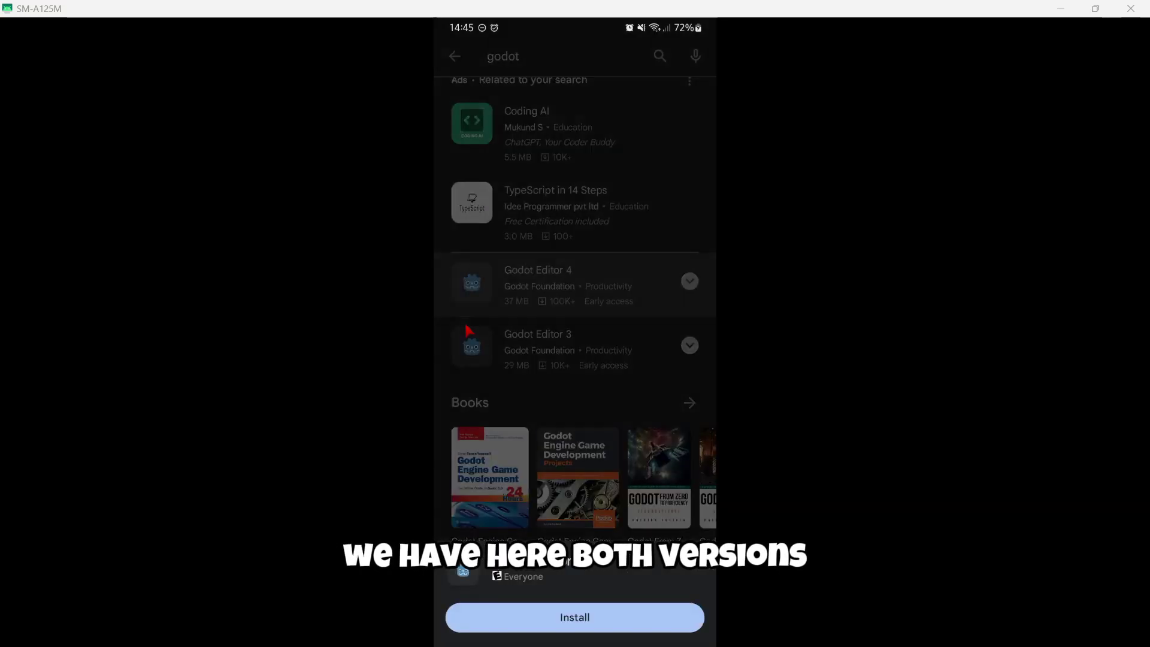
pyautogui.click(469, 330)
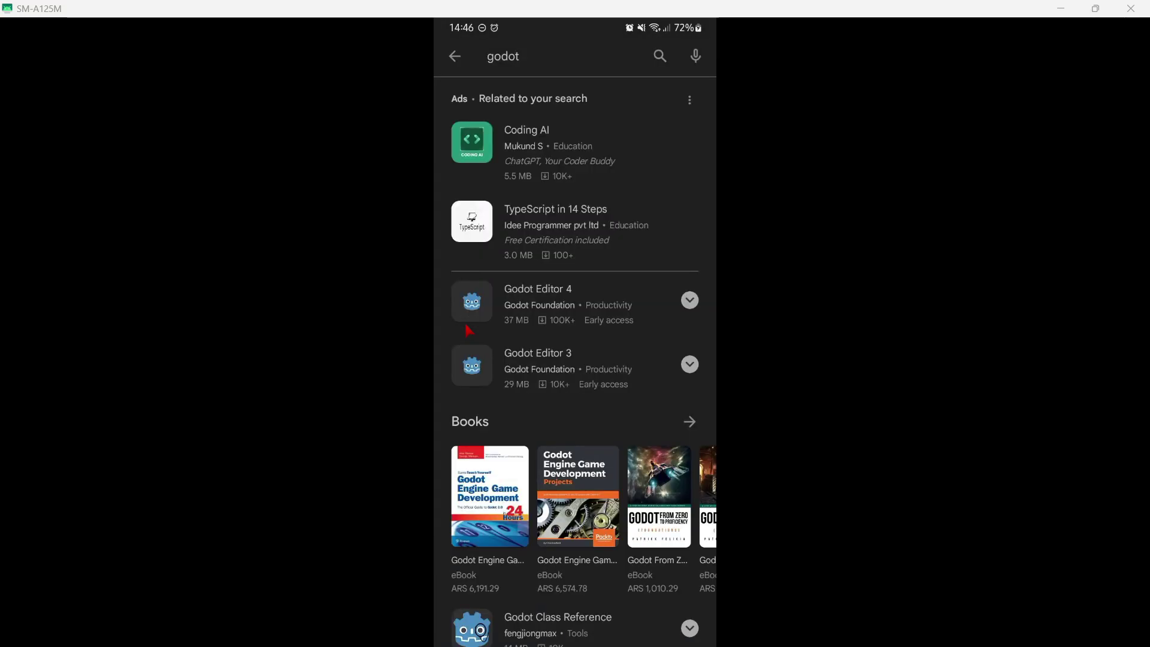
pyautogui.scroll(-2, 469, 331)
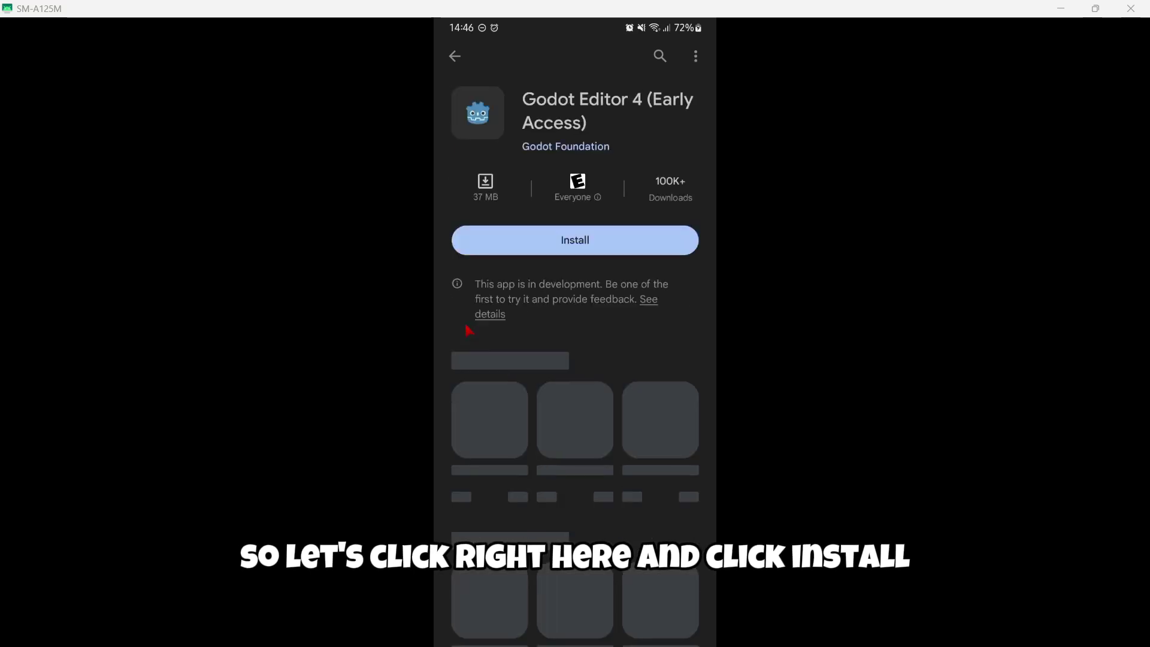
# Install Godot Editor 4 (132 MB) from its Play Store page.
pyautogui.click(529, 251)
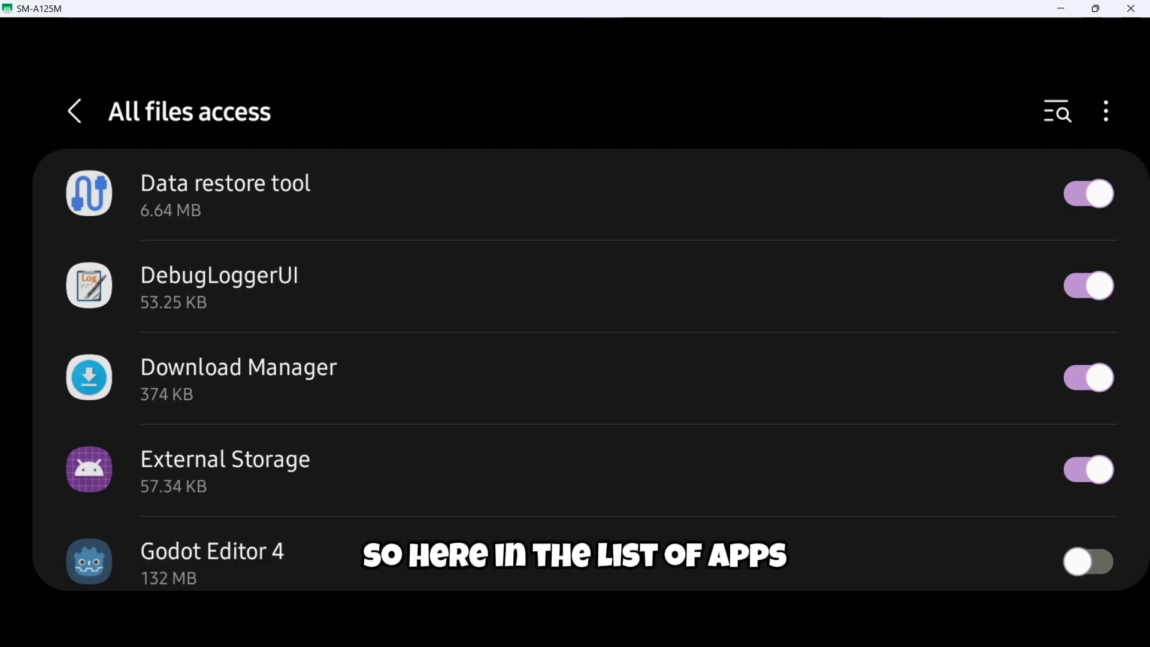
# Scroll the All files access list to Godot Editor 4 and allow it.
pyautogui.moveTo(128, 434); pyautogui.dragTo(46, 90)
pyautogui.scroll(3, 128, 479)
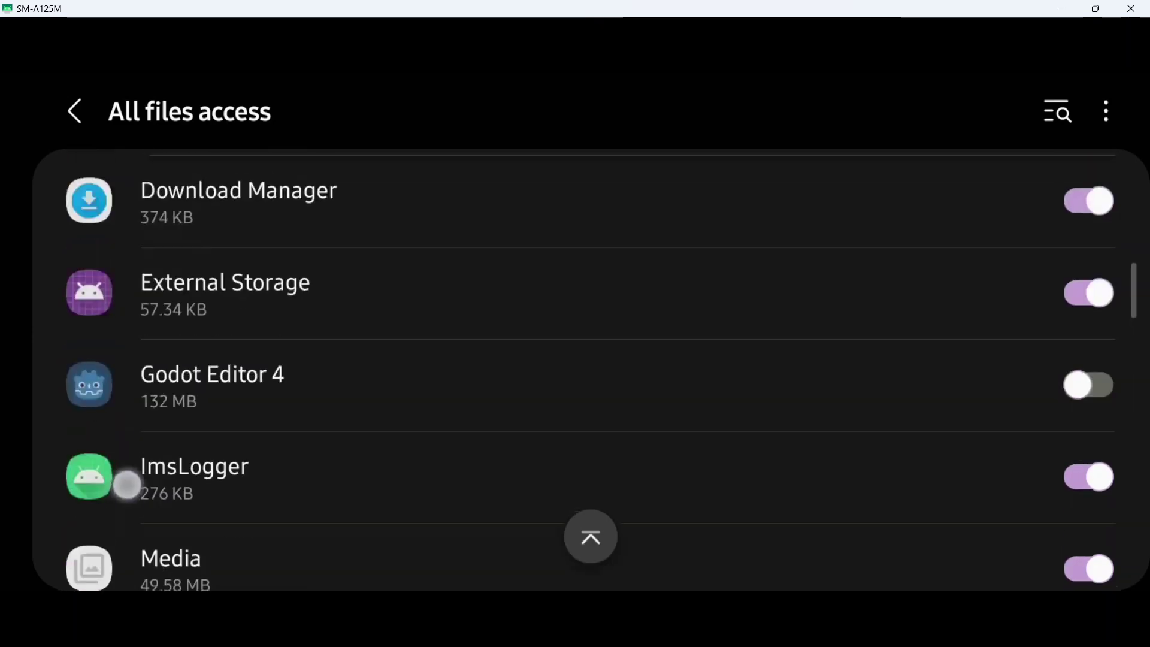
pyautogui.moveTo(116, 404); pyautogui.dragTo(174, 392)
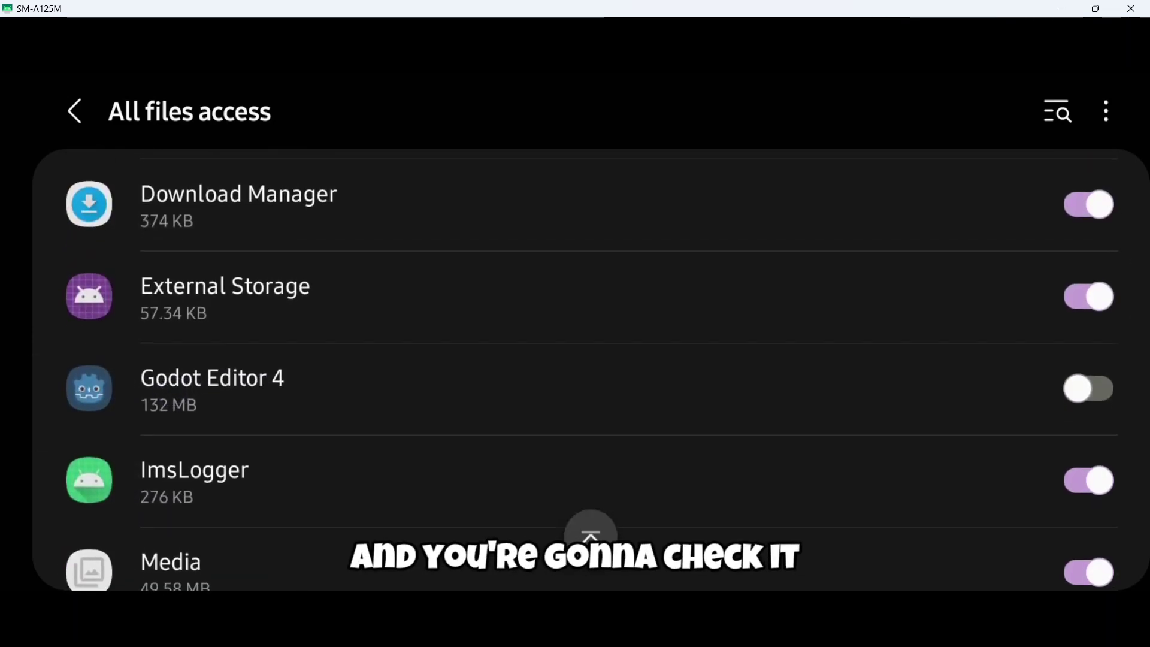
pyautogui.click(1088, 389)
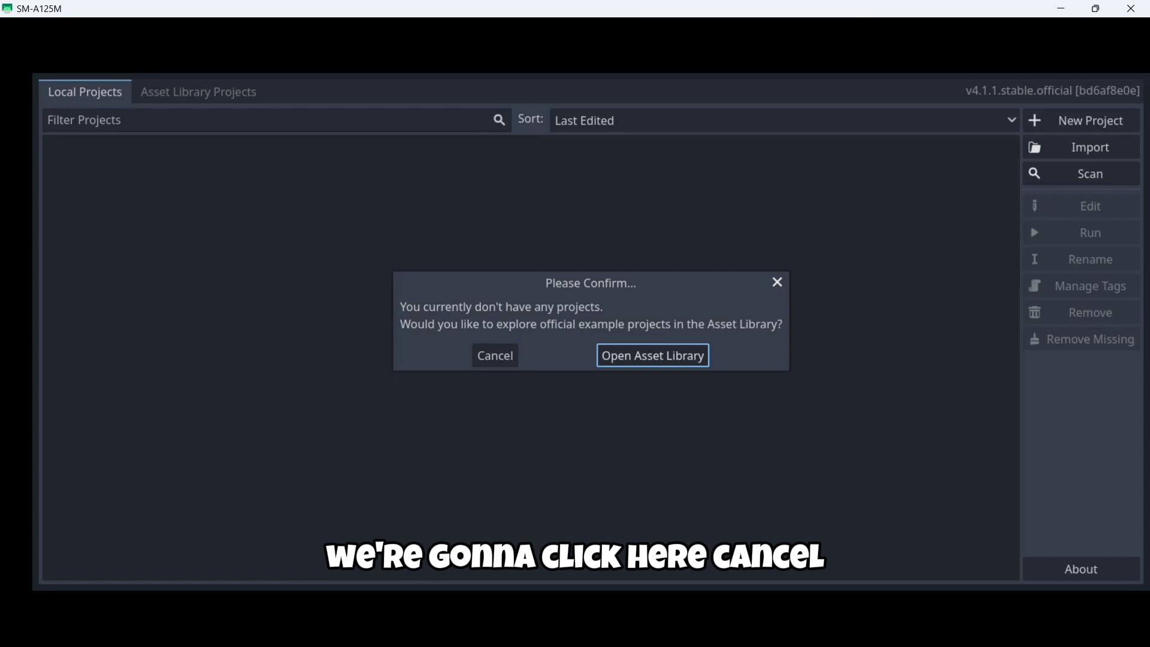
# Decline the example projects prompt and look over the empty Local Projects list.
pyautogui.click(484, 363)
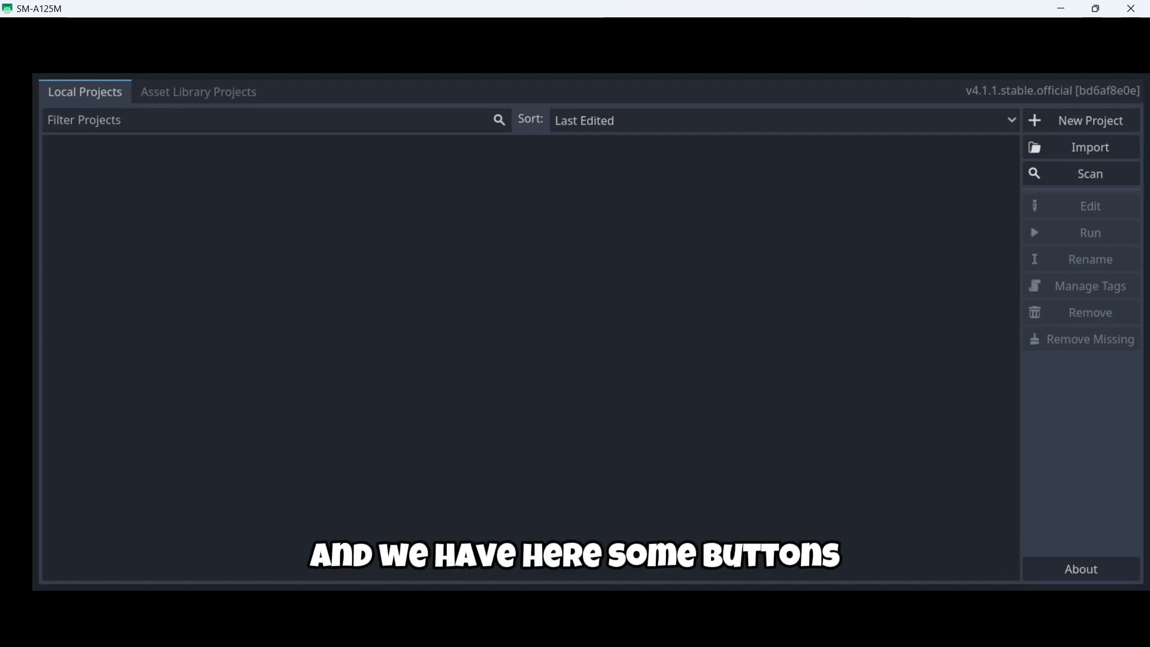
pyautogui.moveTo(1082, 148); pyautogui.dragTo(1062, 360)
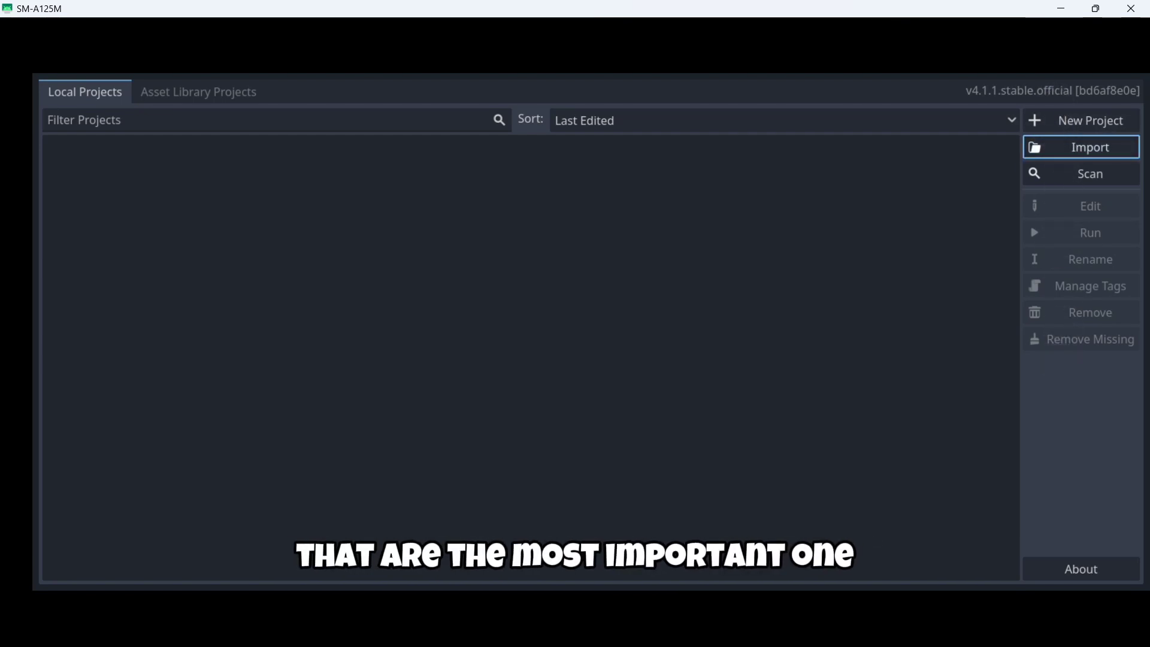
pyautogui.moveTo(1032, 120); pyautogui.dragTo(866, 208)
pyautogui.moveTo(803, 282); pyautogui.dragTo(1012, 264)
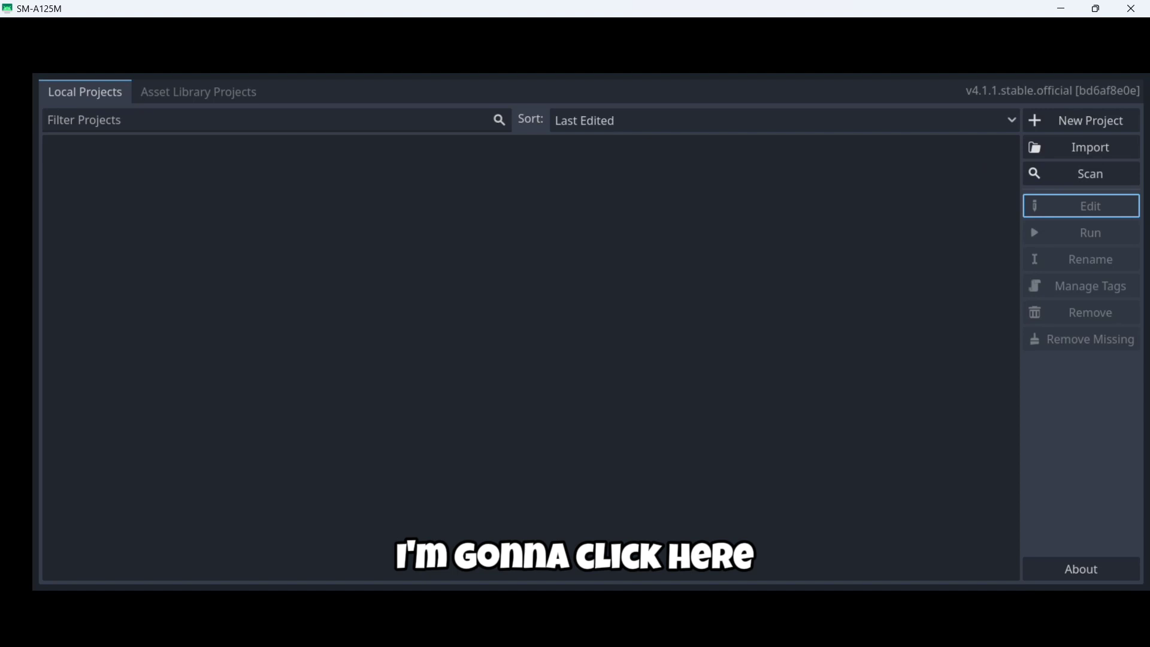
# Start a new project and name it 'Tutorial Mobile'.
pyautogui.click(1031, 119)
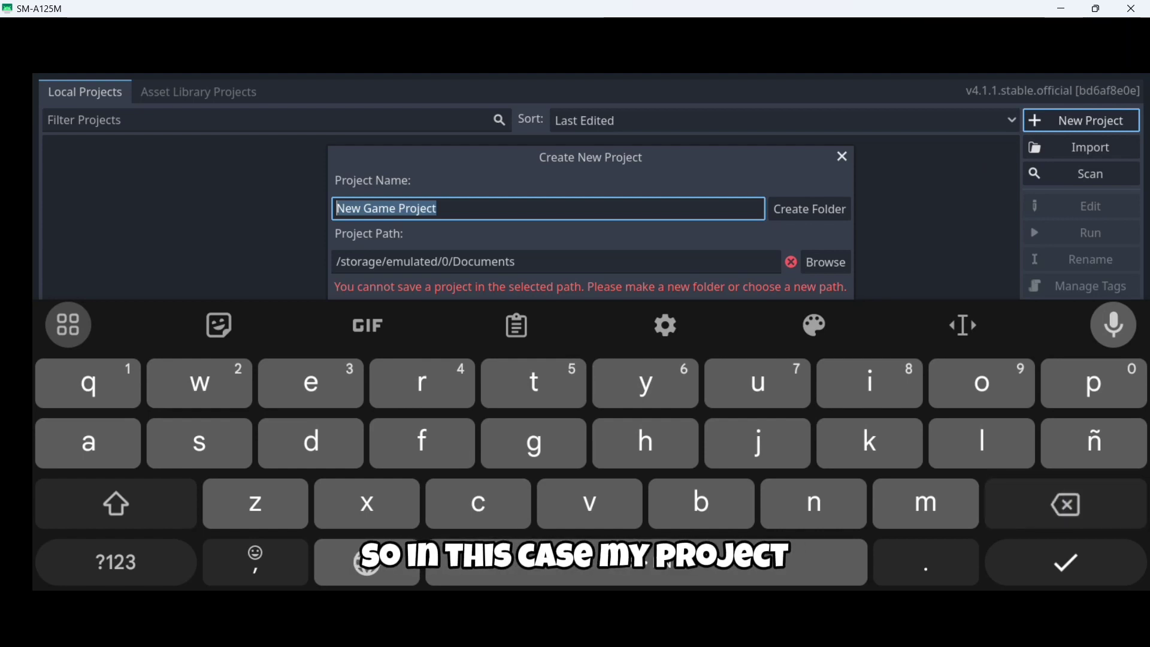
pyautogui.click(471, 204)
pyautogui.press('BackSpace')
pyautogui.press('BackSpace')
pyautogui.press('BackSpace')
pyautogui.press('BackSpace')
pyautogui.press('BackSpace')
pyautogui.press('BackSpace')
pyautogui.press('BackSpace')
pyautogui.press('BackSpace')
pyautogui.press('BackSpace')
pyautogui.press('BackSpace')
pyautogui.press('BackSpace')
pyautogui.press('BackSpace')
pyautogui.press('BackSpace')
pyautogui.press('BackSpace')
pyautogui.press('BackSpace')
pyautogui.press('BackSpace')
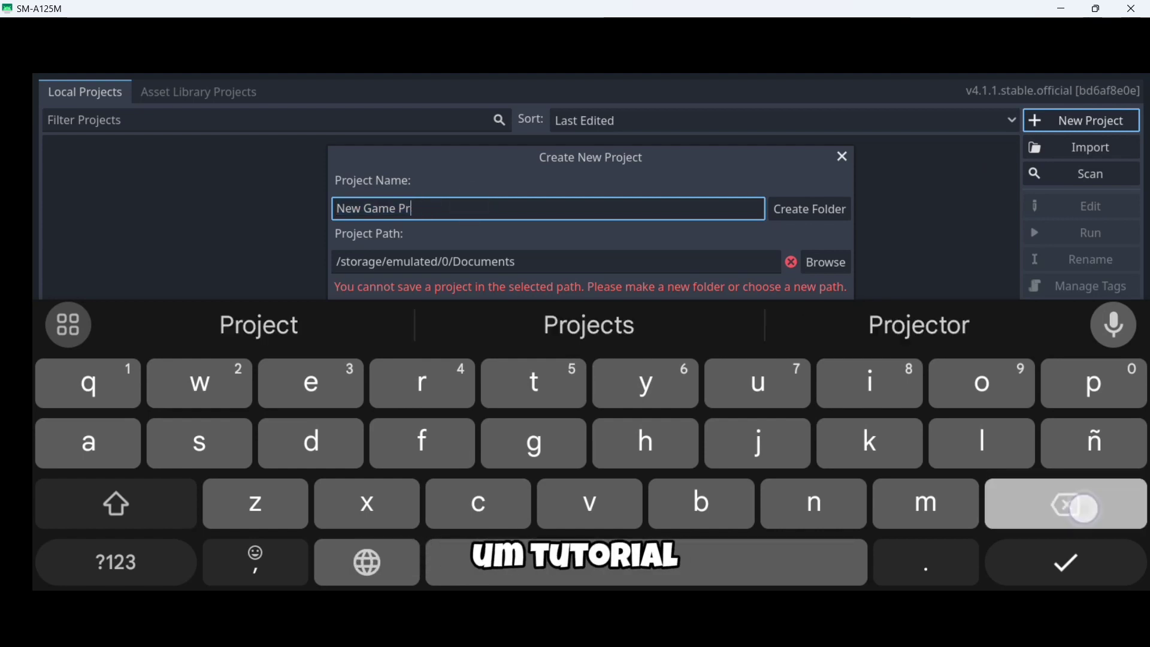
pyautogui.write('Tut')
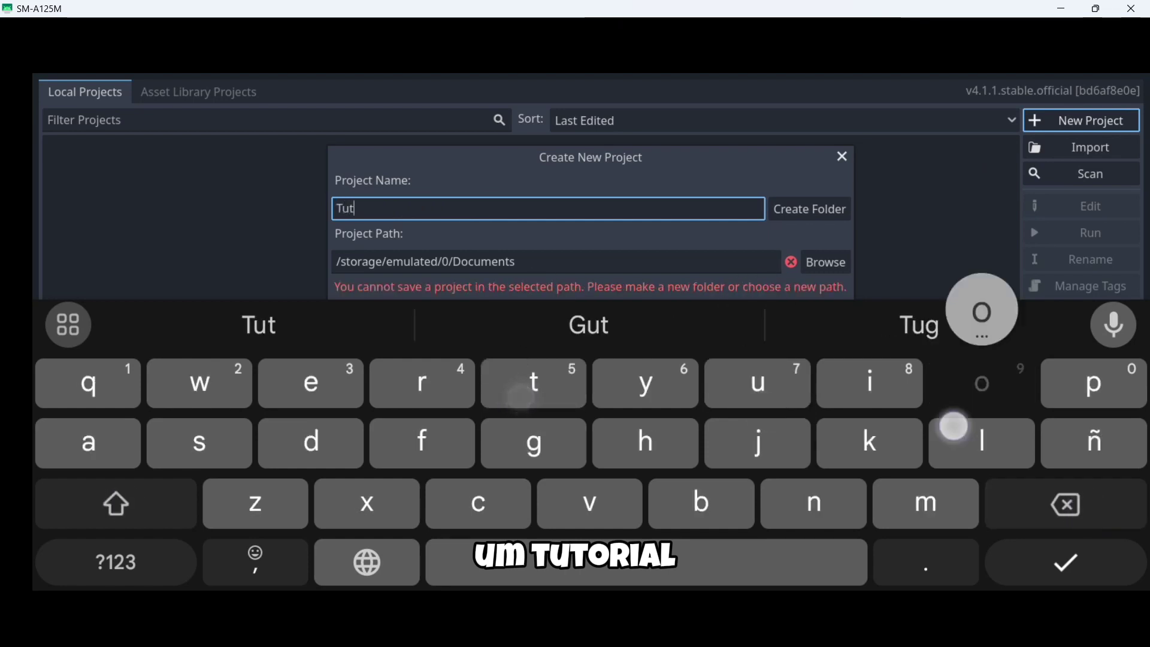
pyautogui.write('orial ')
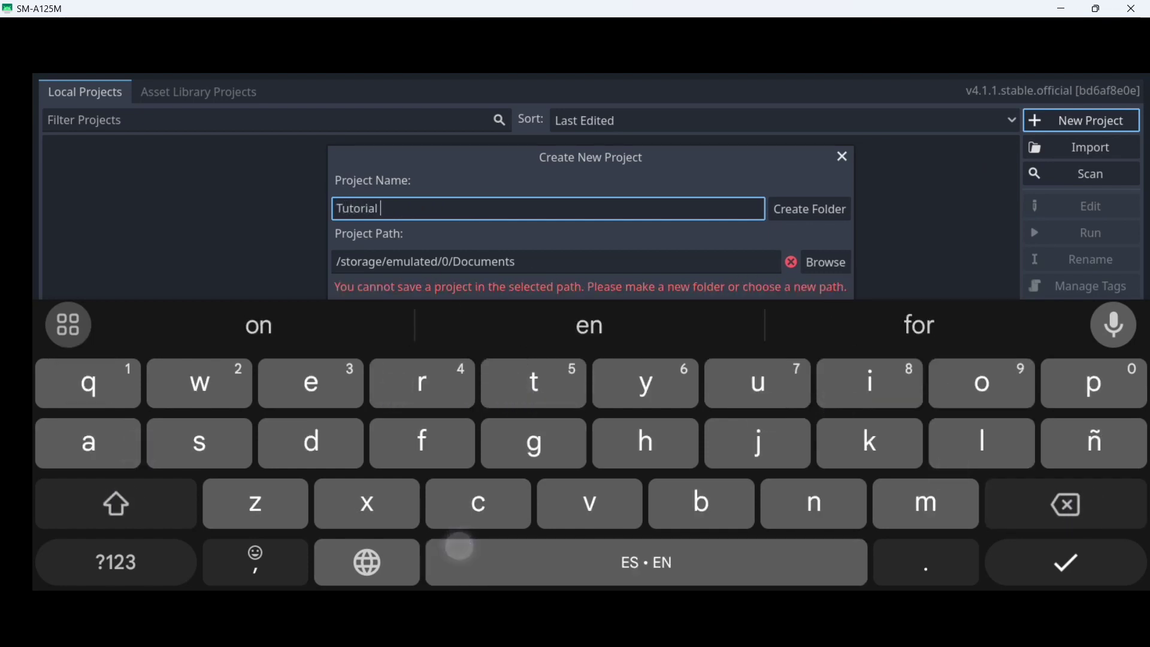
pyautogui.write('Mobile')
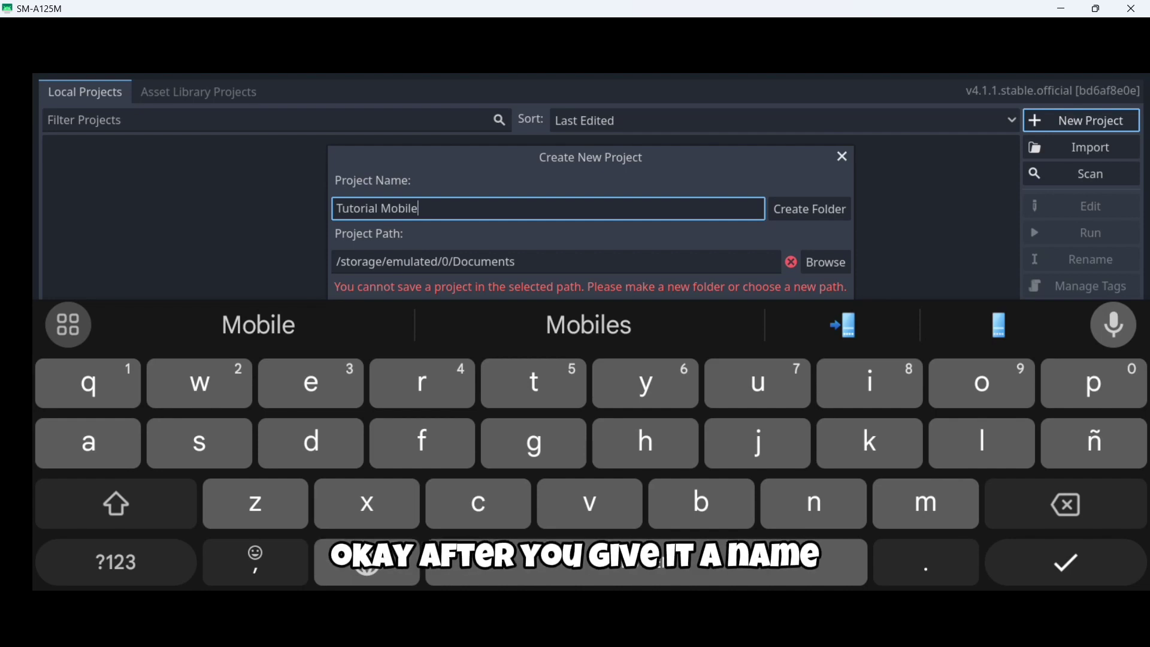
pyautogui.press('Return')
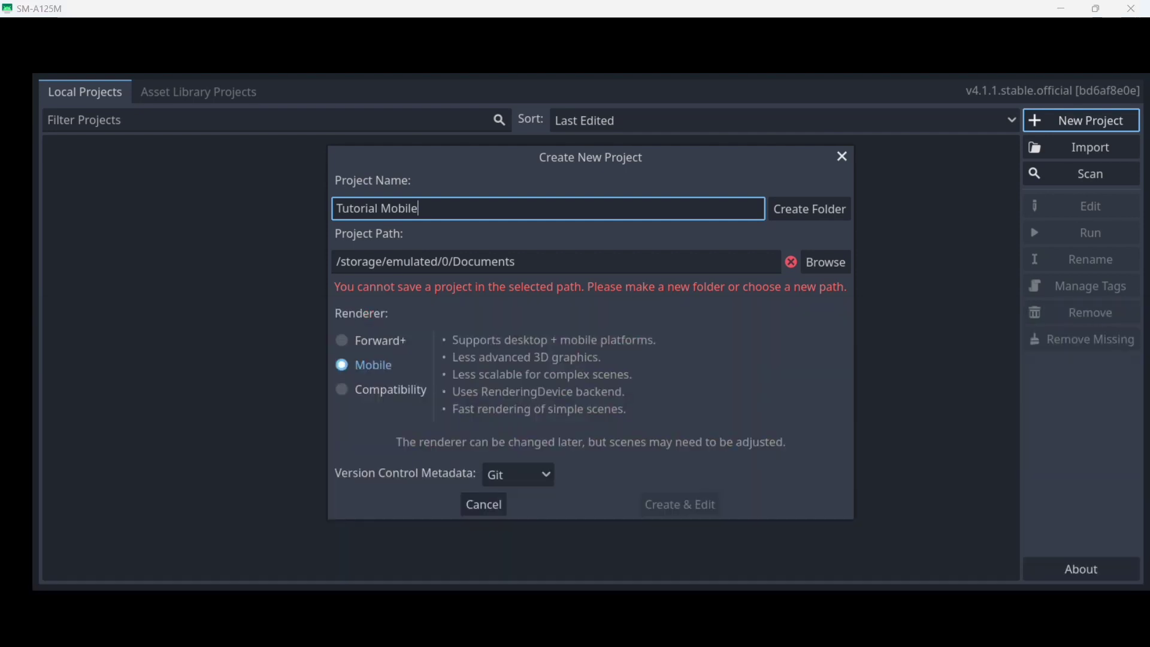
# Create the Documents/Tutorial Mobile folder and keep the Mobile renderer selected.
pyautogui.moveTo(457, 252); pyautogui.dragTo(335, 219)
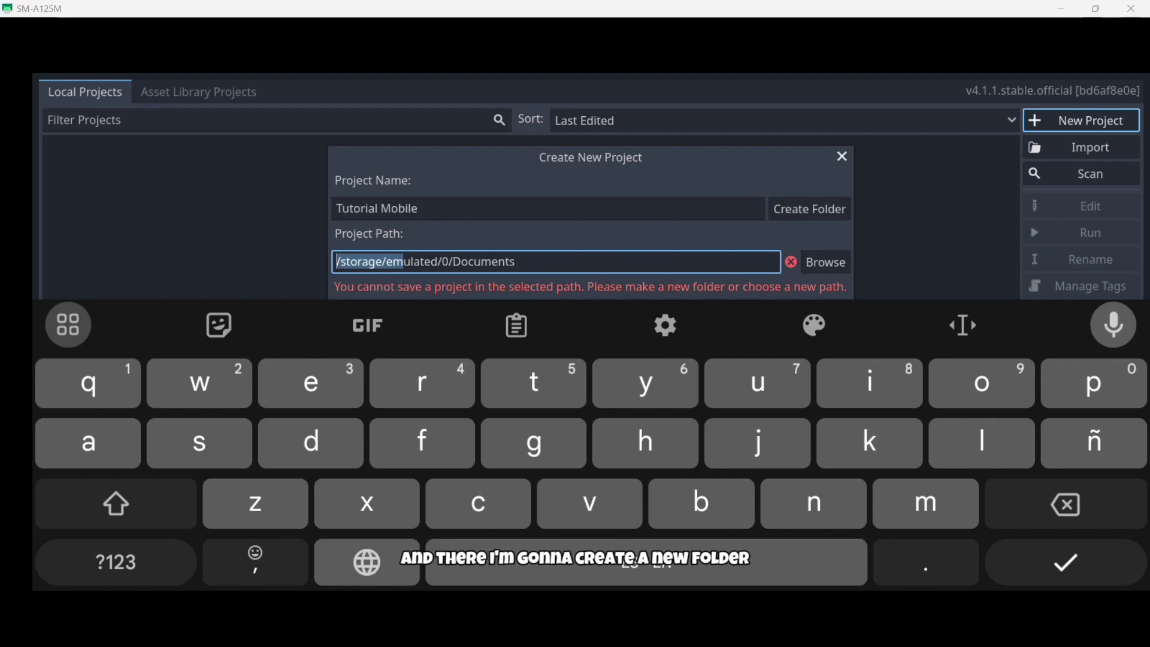
pyautogui.click(783, 207)
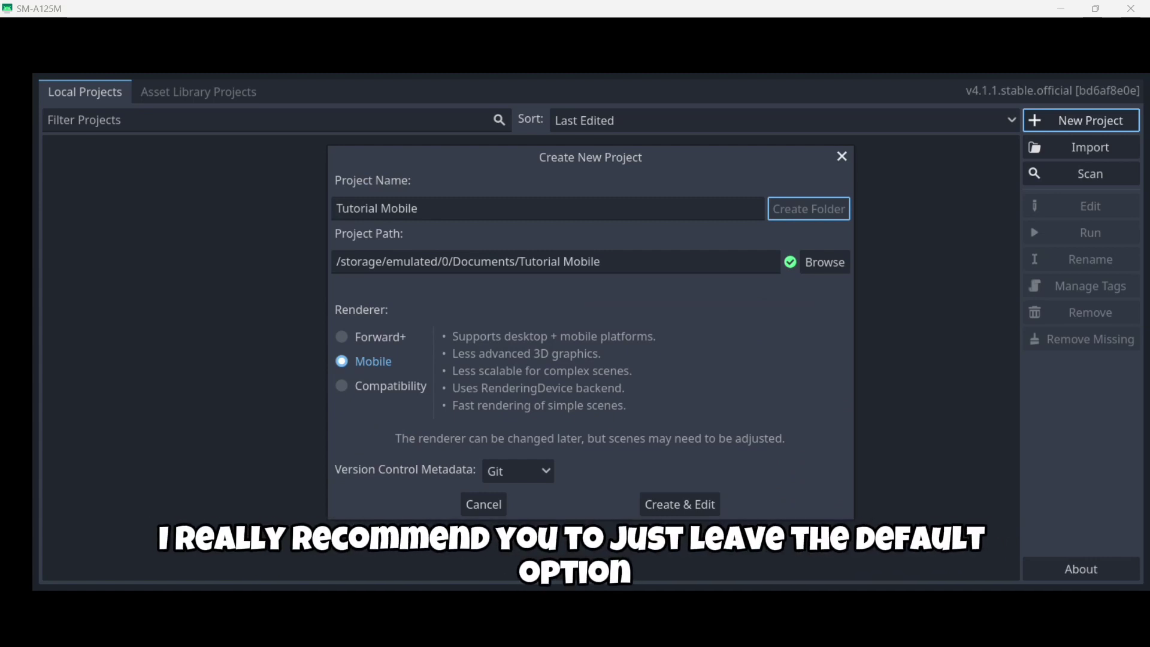
pyautogui.click(376, 362)
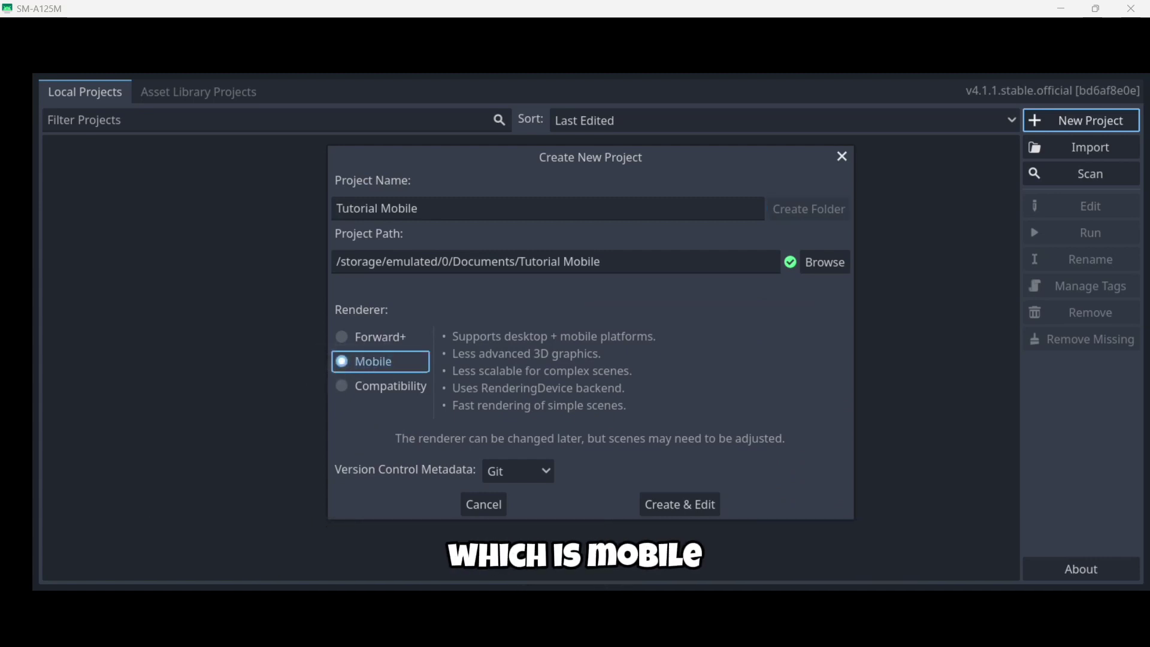
pyautogui.moveTo(676, 458); pyautogui.dragTo(716, 469)
# Create and open the project, visit the 3D, Script and AssetLib screens, then return to 2D.
pyautogui.click(666, 510)
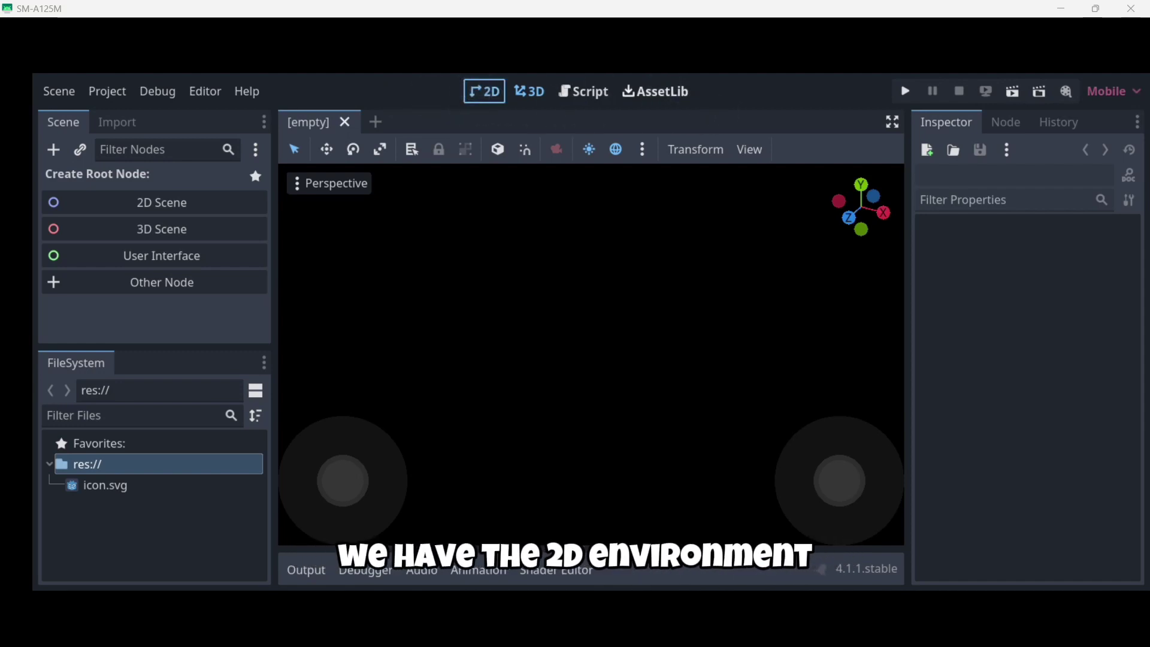
pyautogui.click(484, 91)
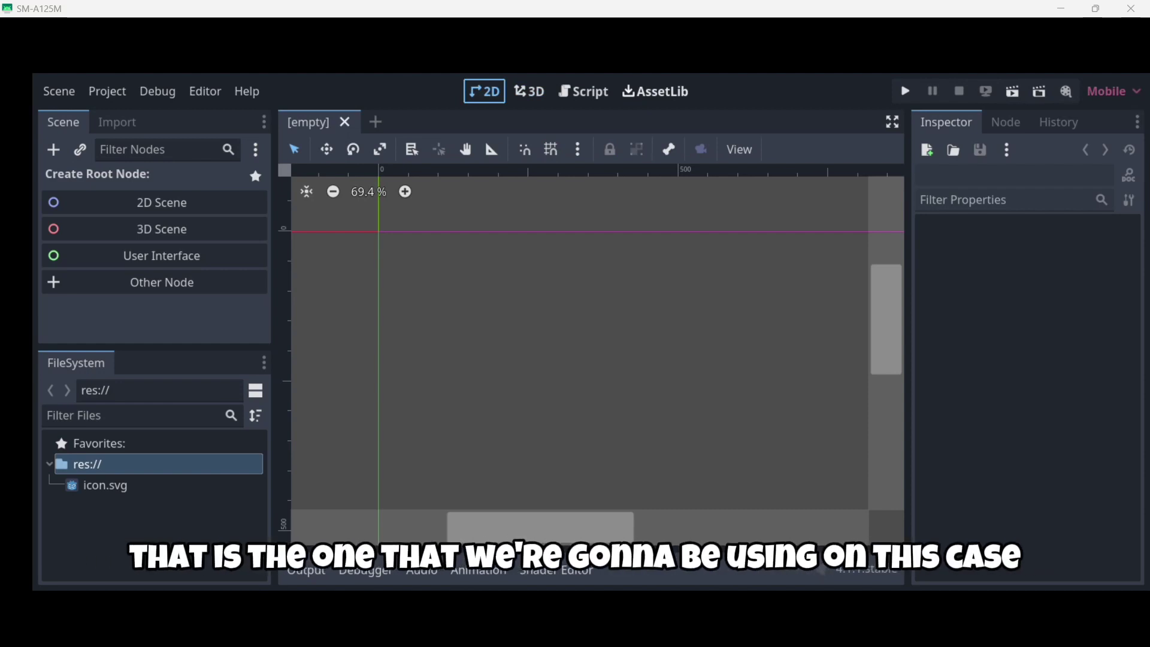
pyautogui.click(529, 91)
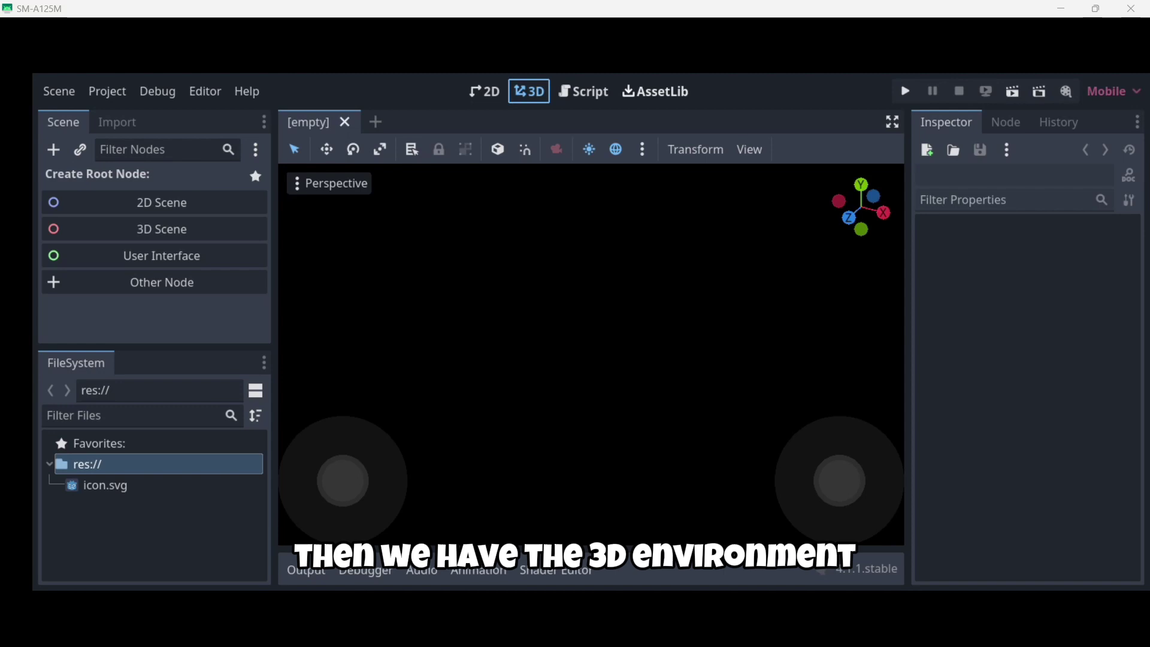
pyautogui.click(584, 91)
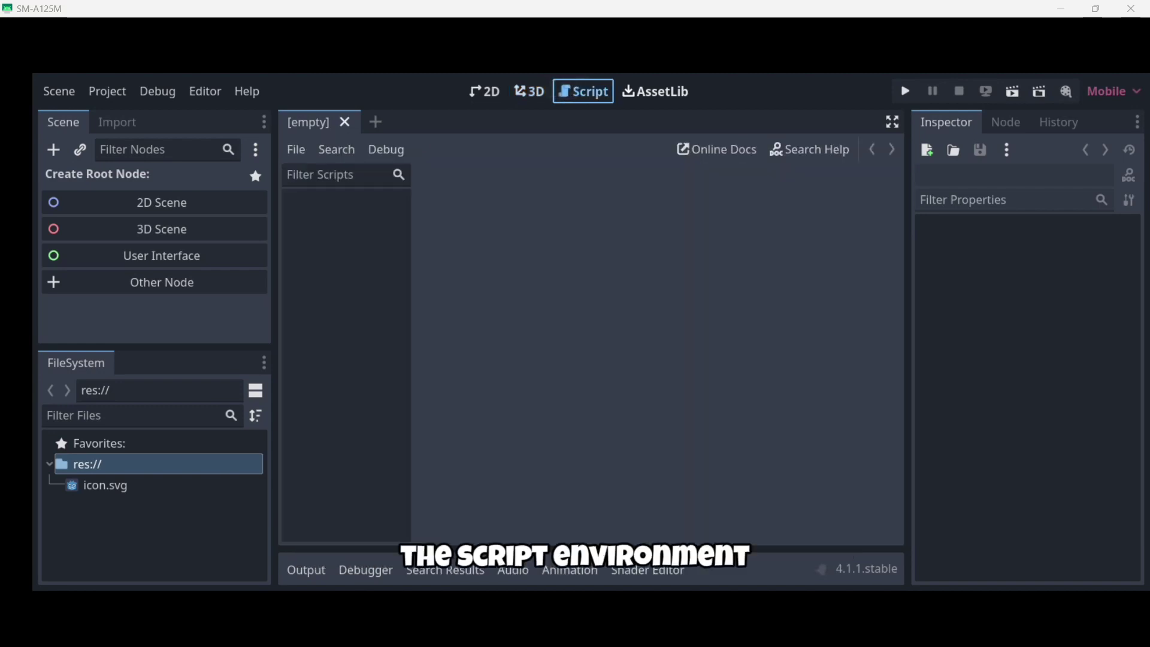
pyautogui.click(655, 91)
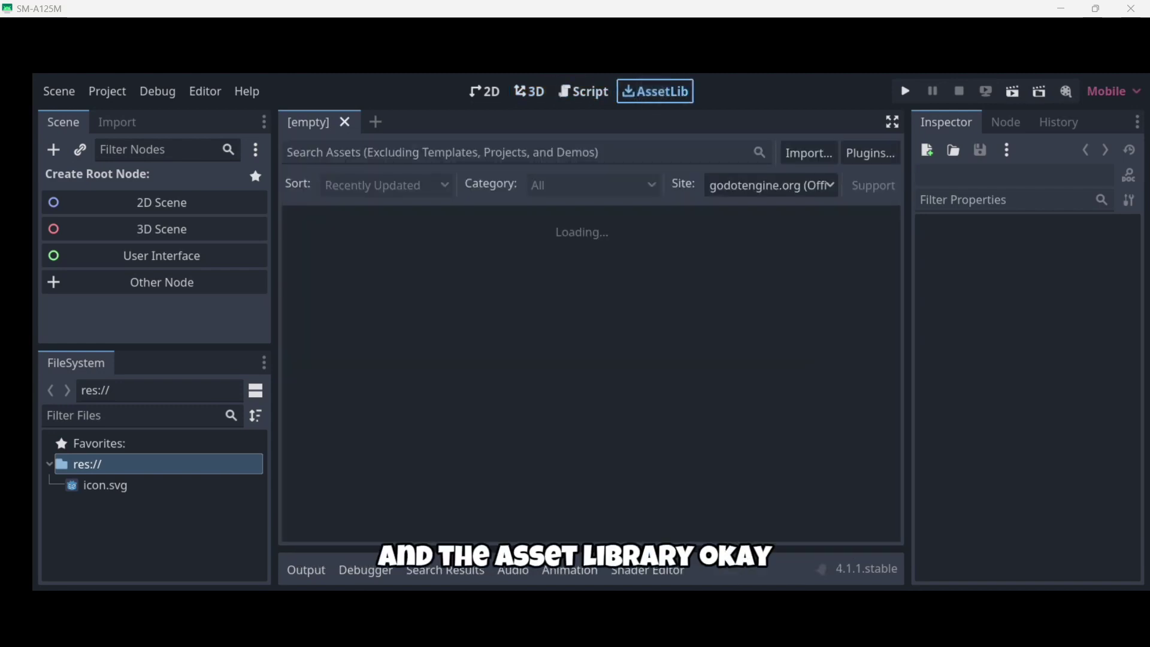
pyautogui.hotkey('ctrl', 'F1')
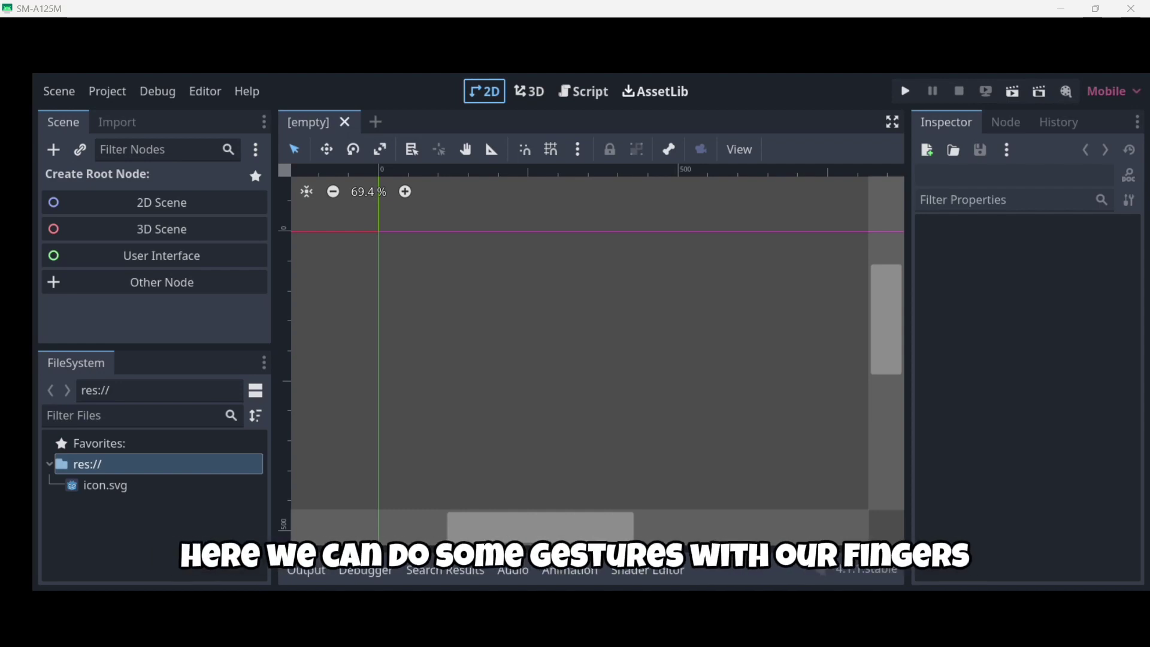
pyautogui.scroll(-5, 575, 357)
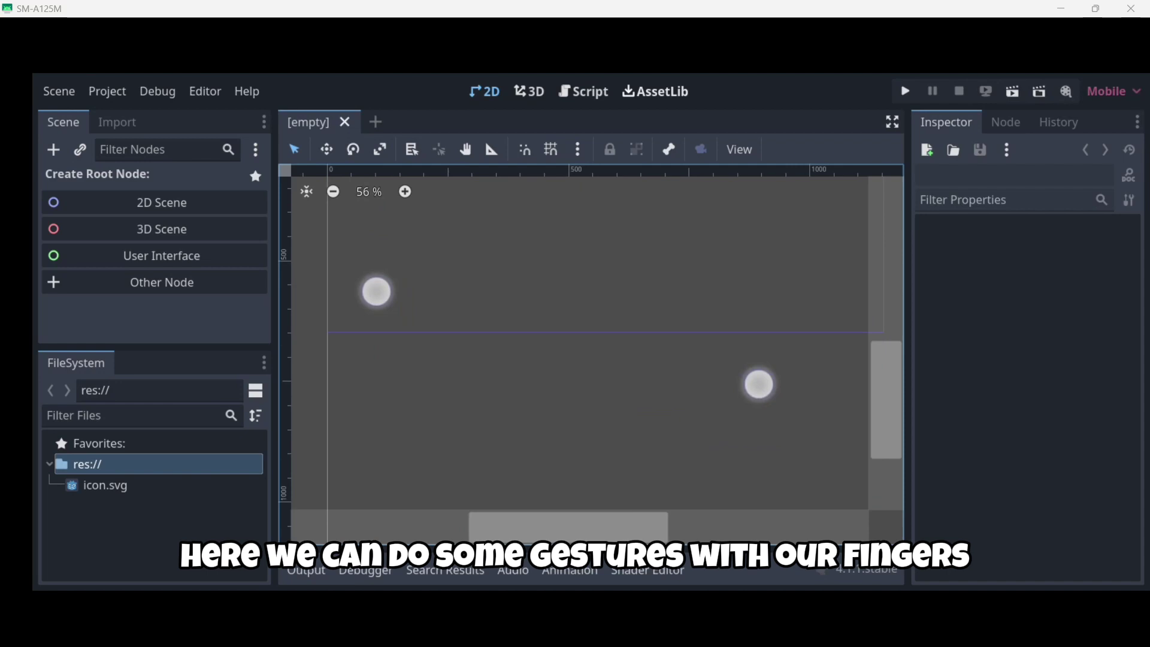
pyautogui.scroll(3, 575, 357)
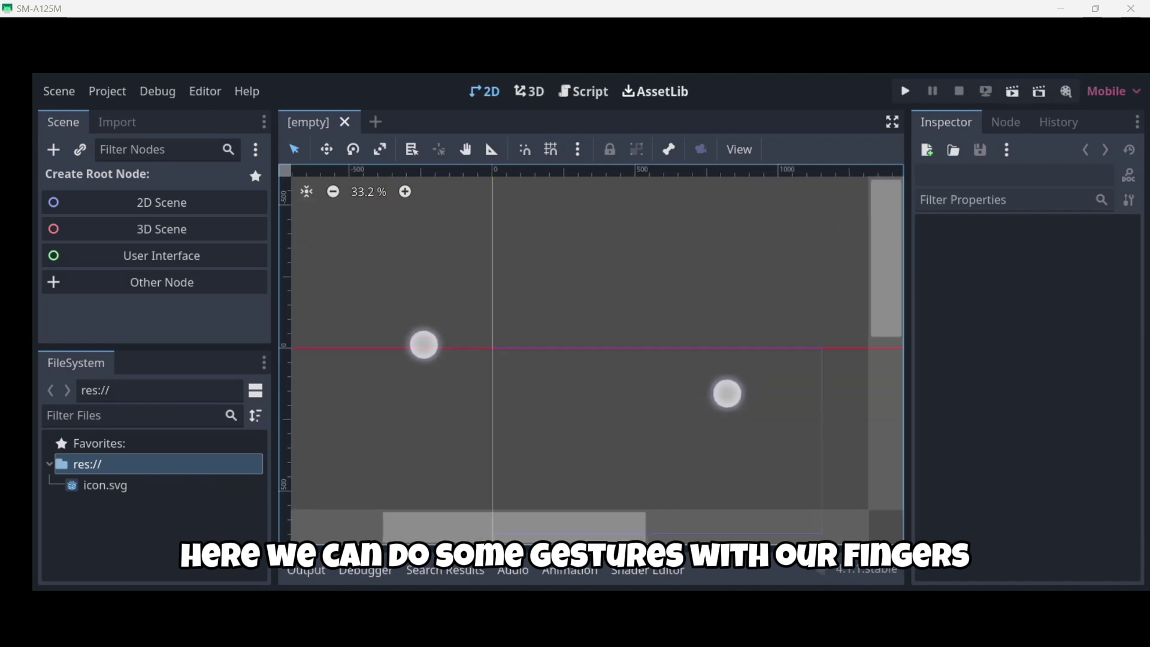
pyautogui.scroll(-3, 553, 346)
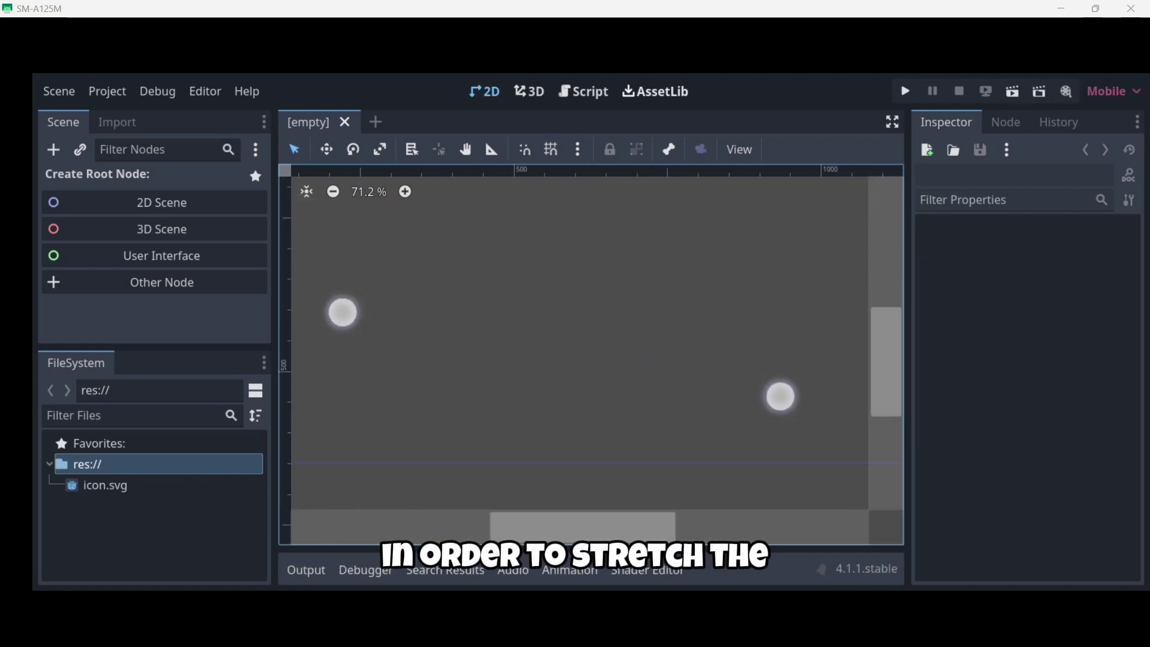
pyautogui.scroll(2, 572, 372)
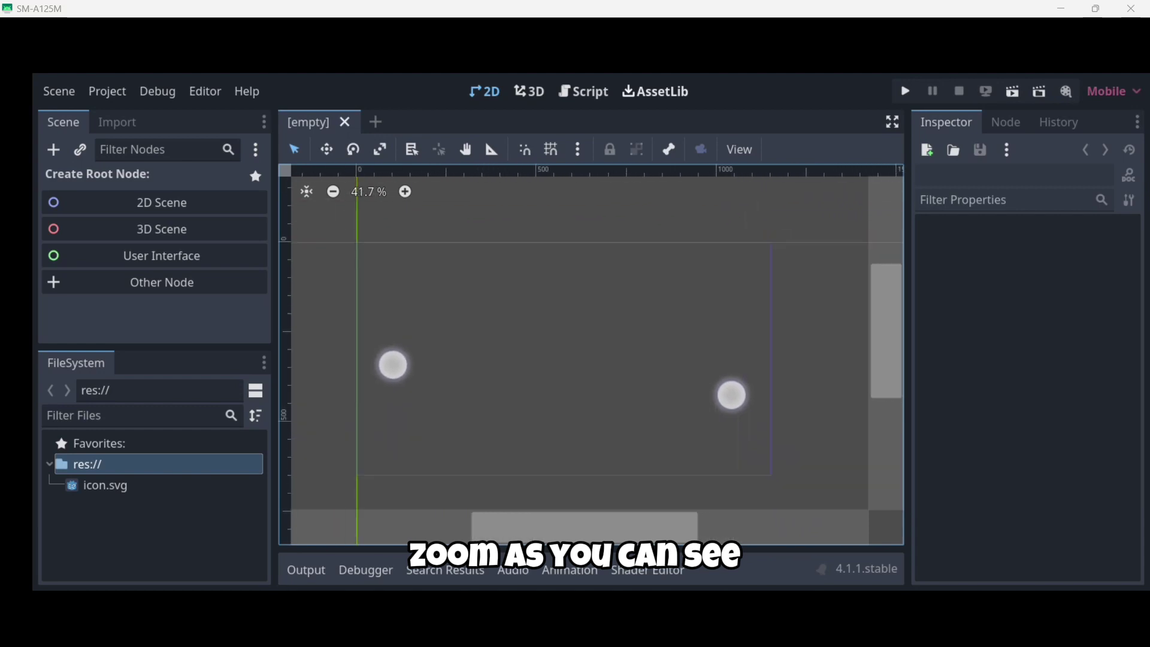
pyautogui.scroll(-1, 556, 381)
pyautogui.moveTo(892, 287); pyautogui.dragTo(896, 357)
pyautogui.moveTo(513, 521); pyautogui.dragTo(557, 525)
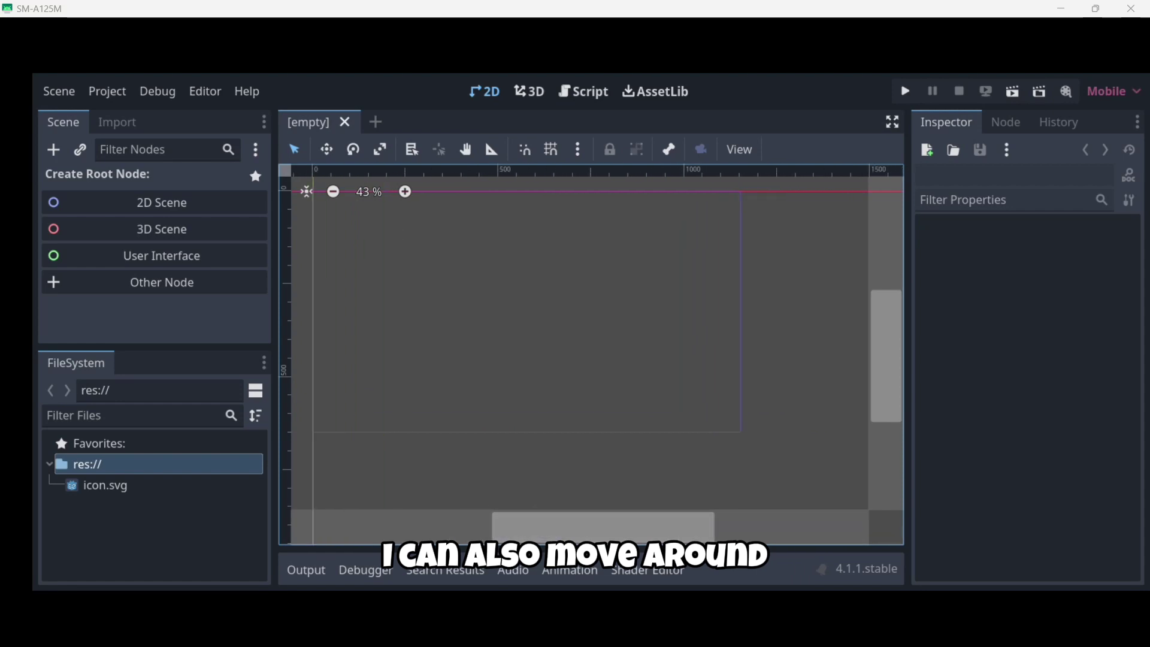
pyautogui.moveTo(108, 529); pyautogui.dragTo(72, 407)
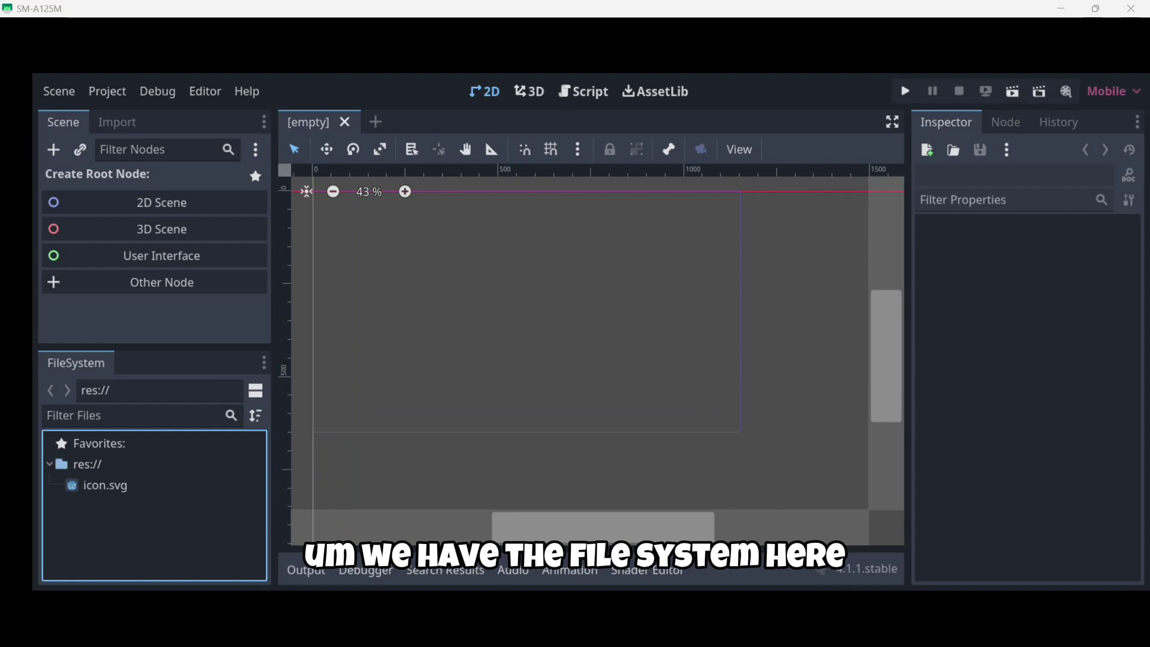
pyautogui.moveTo(97, 464); pyautogui.dragTo(98, 497)
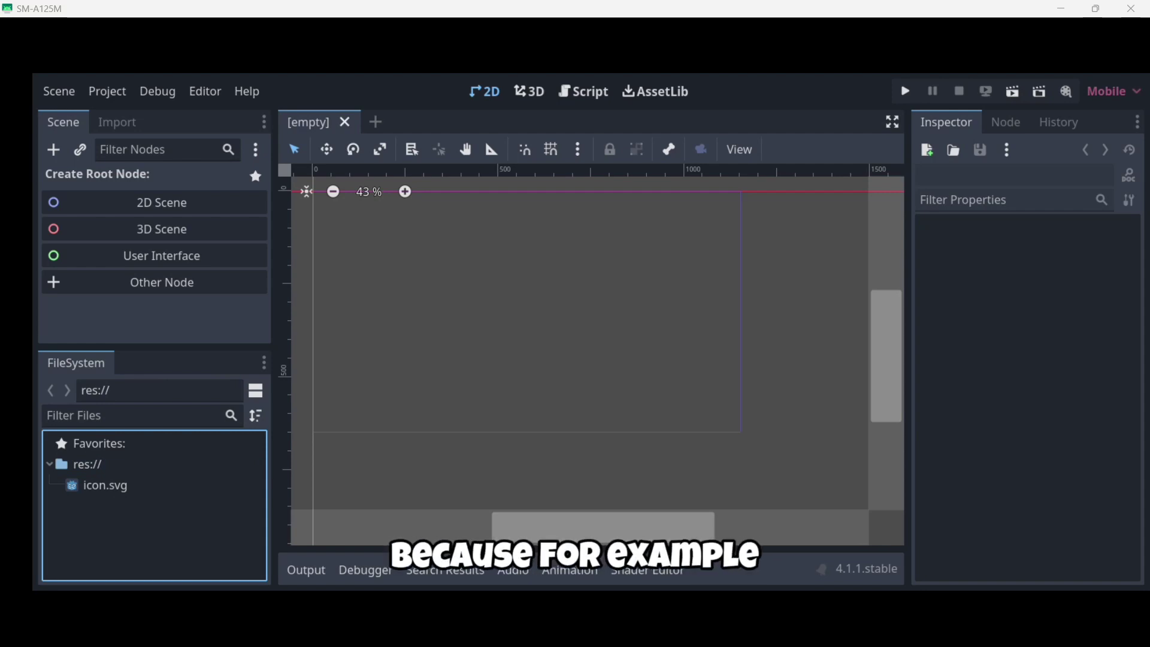
pyautogui.click(90, 484)
pyautogui.click(81, 530)
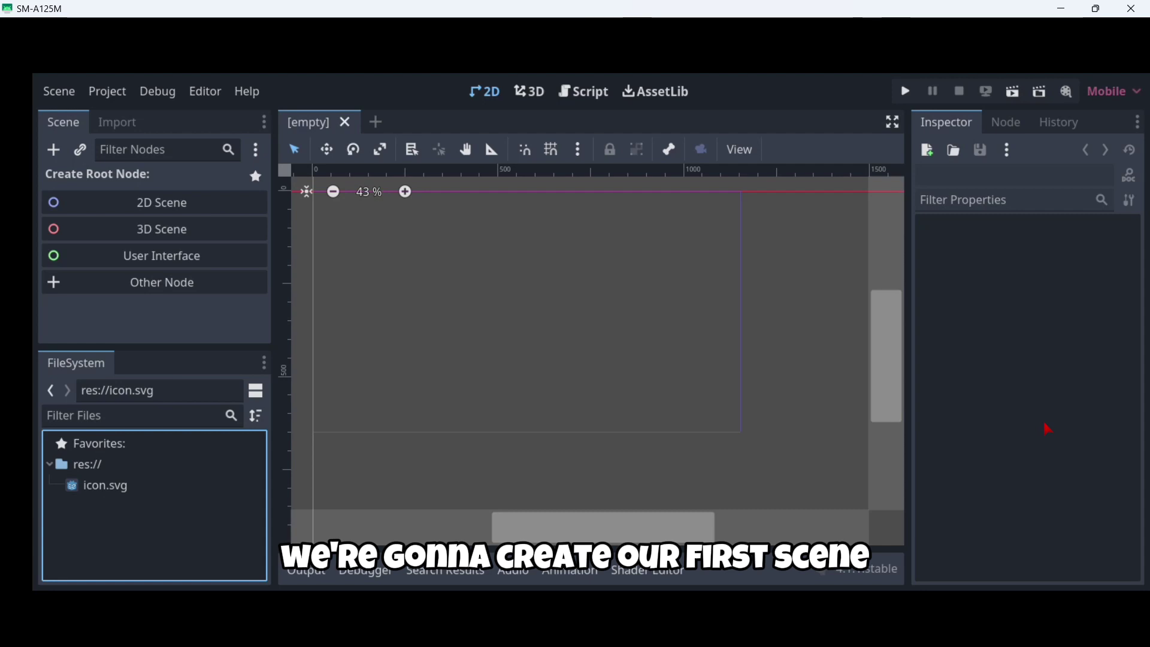
# Create a 2D Scene with a Node2D root node.
pyautogui.click(133, 198)
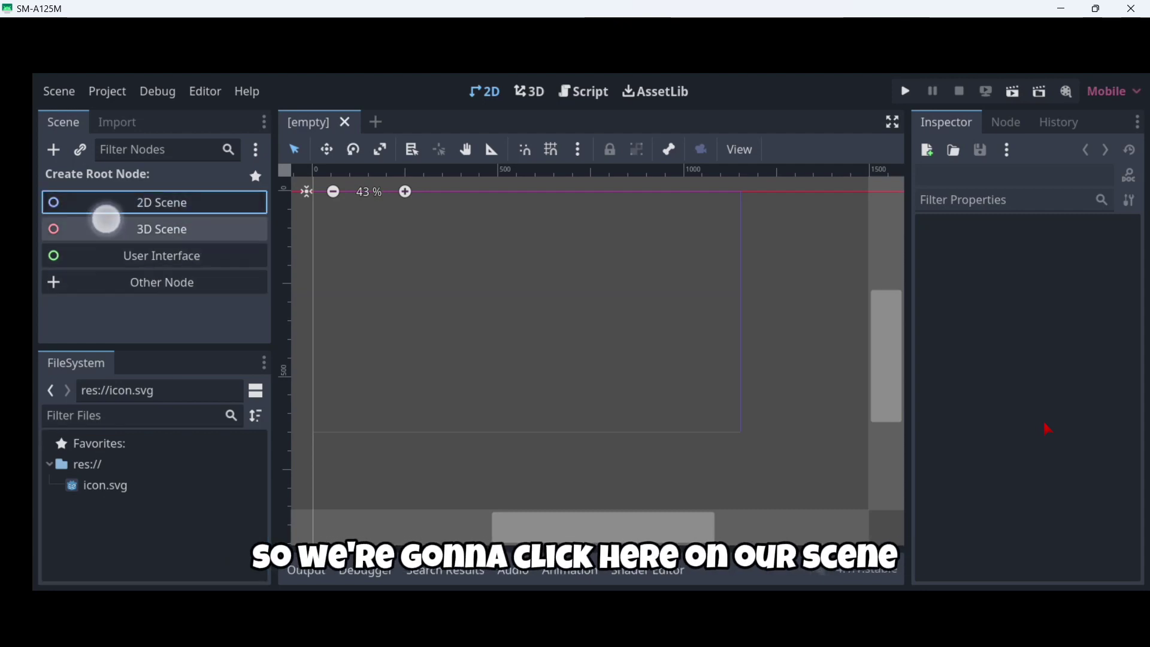
pyautogui.click(159, 199)
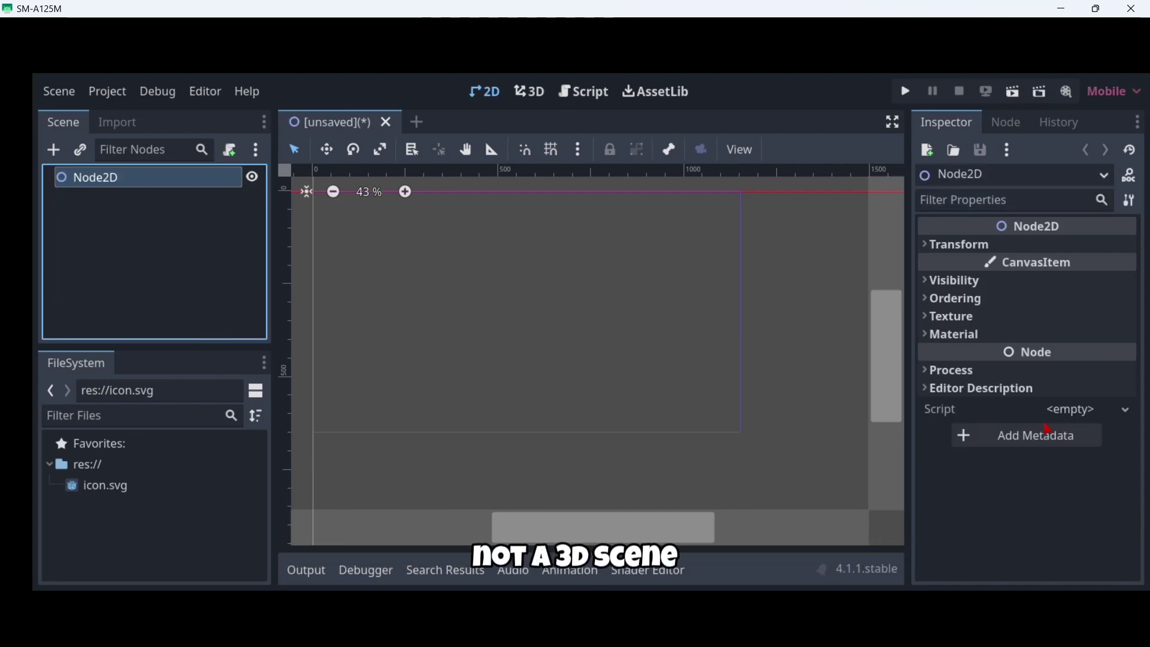
# Rename the Node2D root node to 'Main'.
pyautogui.doubleClick(99, 177)
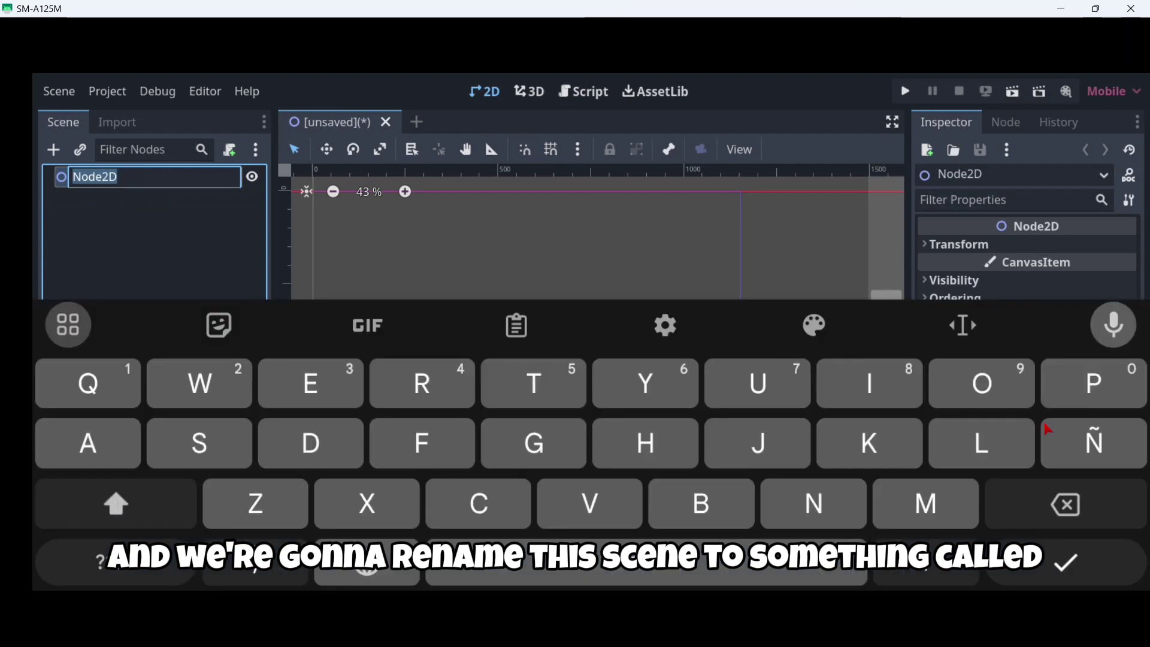
pyautogui.write('Main')
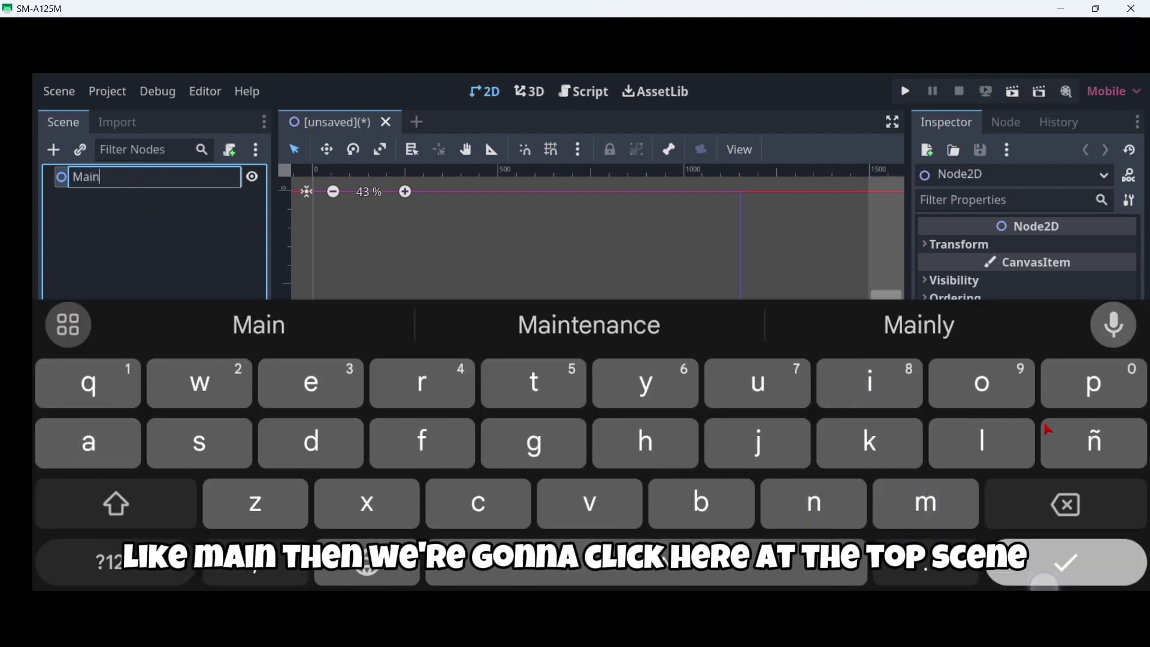
pyautogui.press('Return')
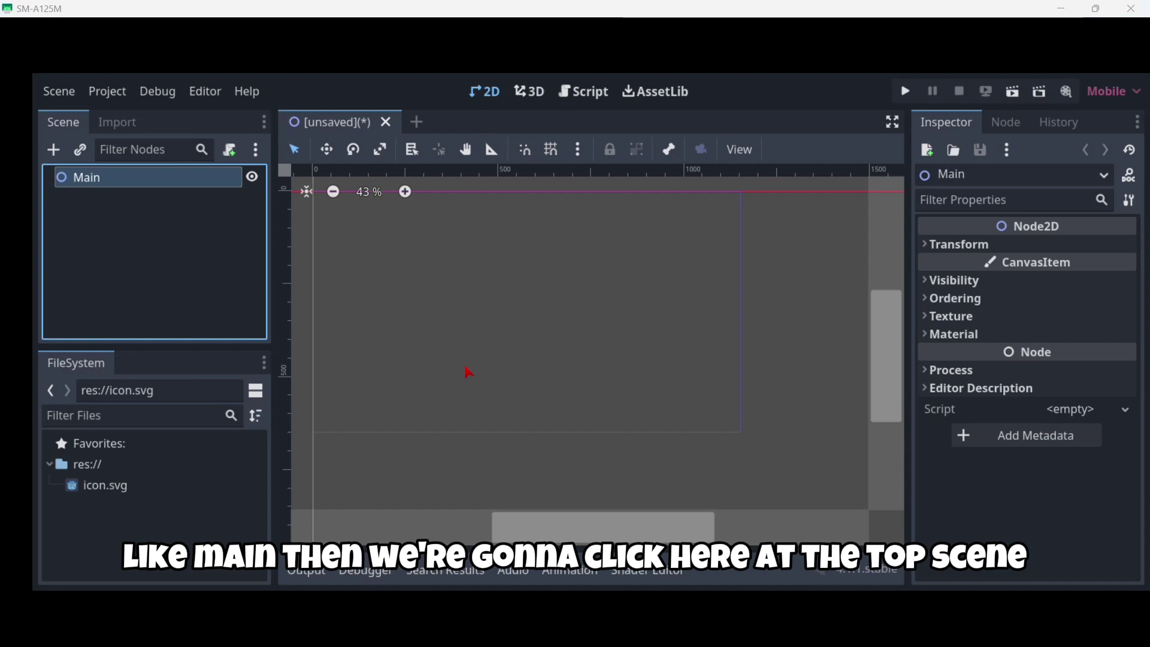
# Save the scene as main.tscn in res://.
pyautogui.click(58, 91)
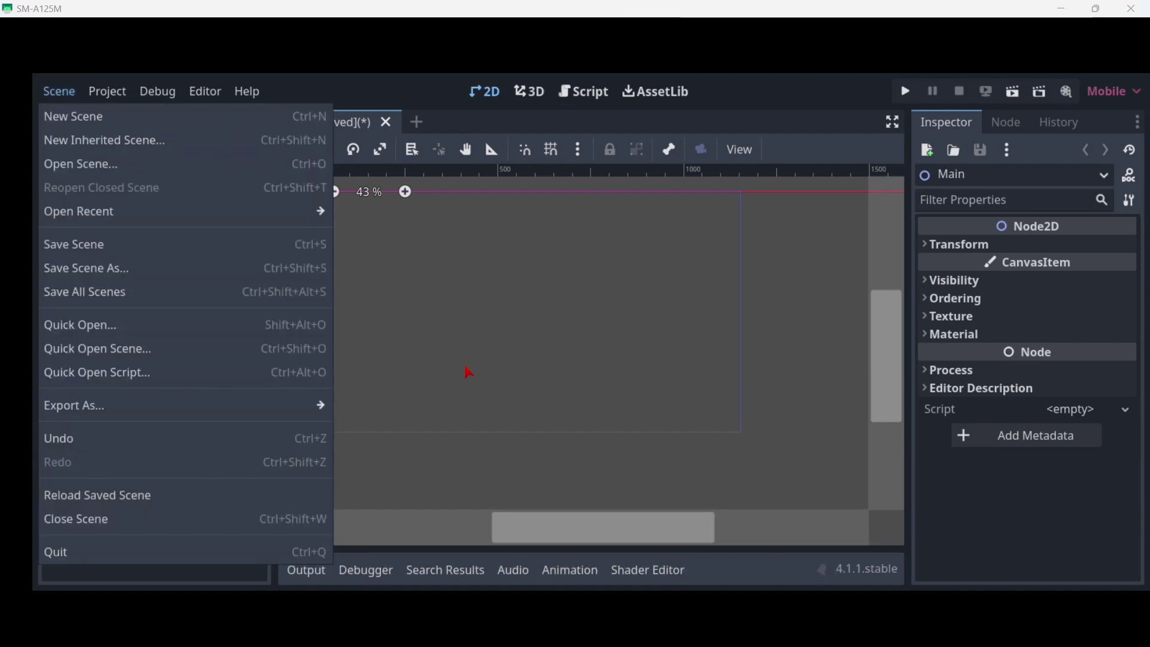
pyautogui.click(63, 268)
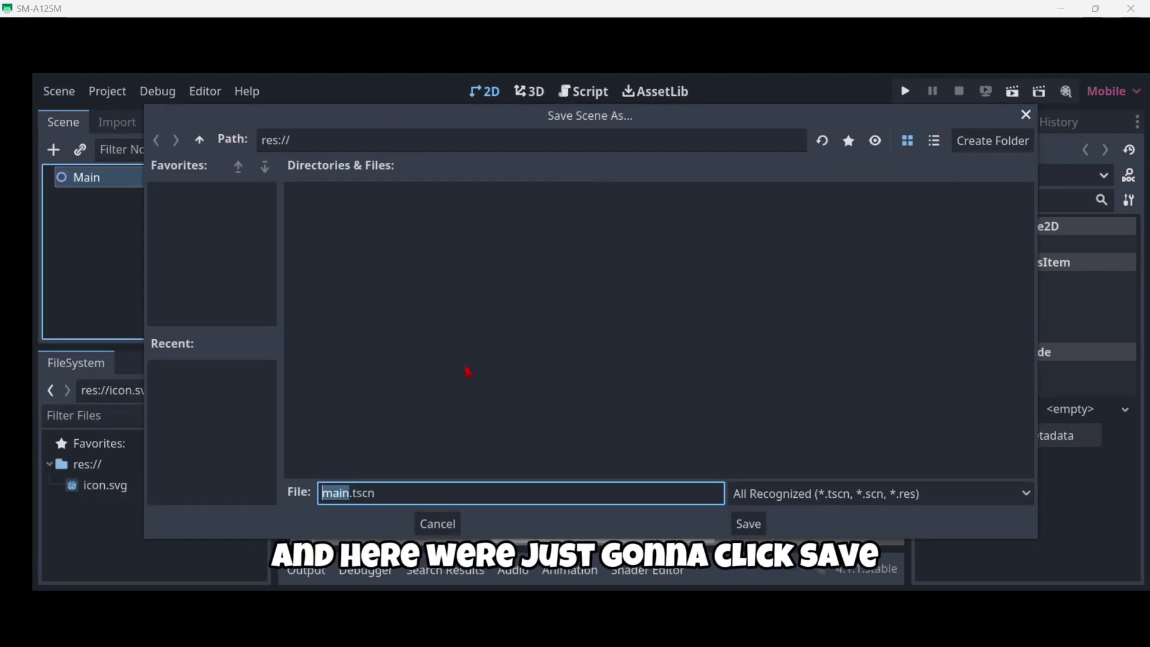
pyautogui.click(748, 523)
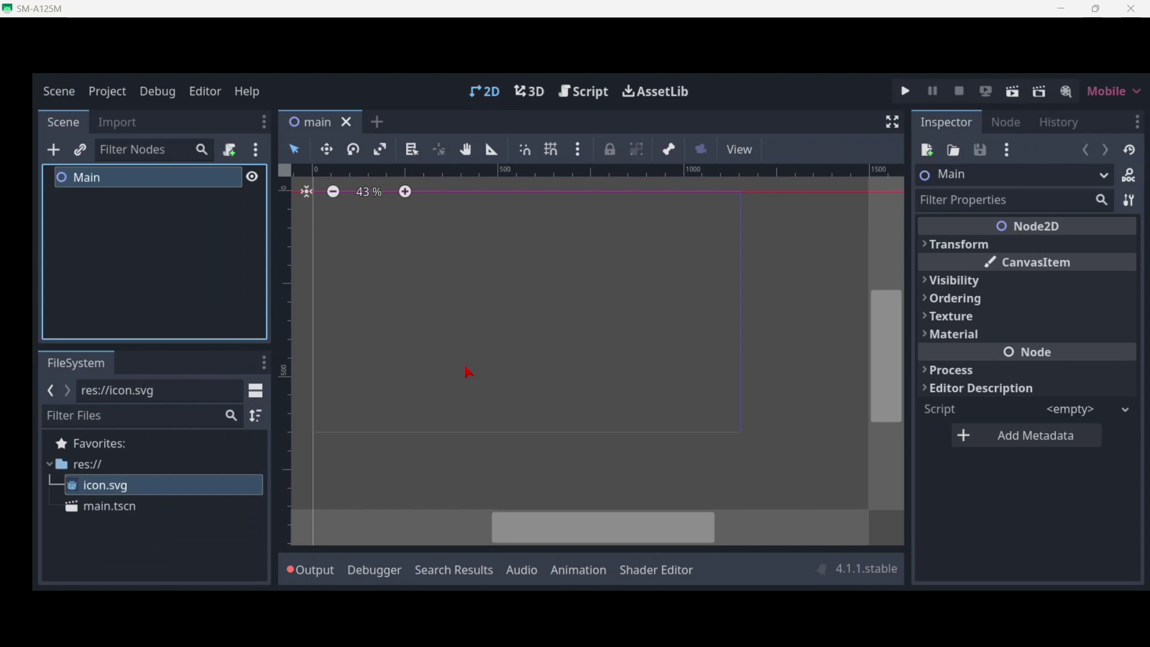
pyautogui.moveTo(98, 507); pyautogui.dragTo(149, 527)
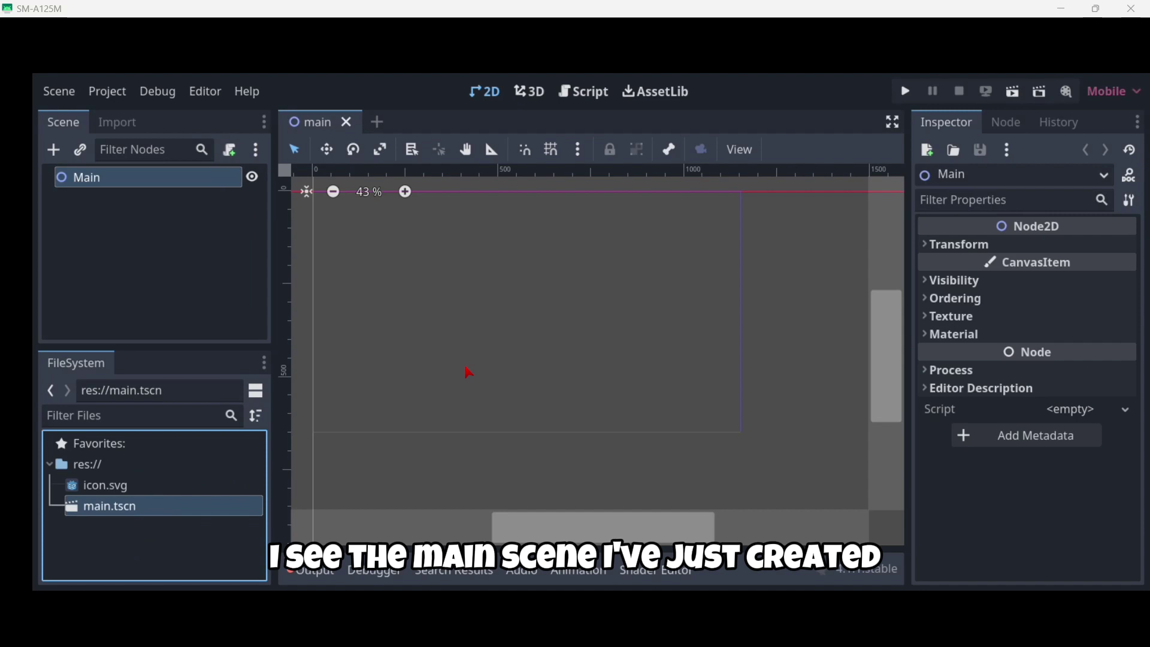
pyautogui.click(150, 269)
pyautogui.scroll(-1, 466, 247)
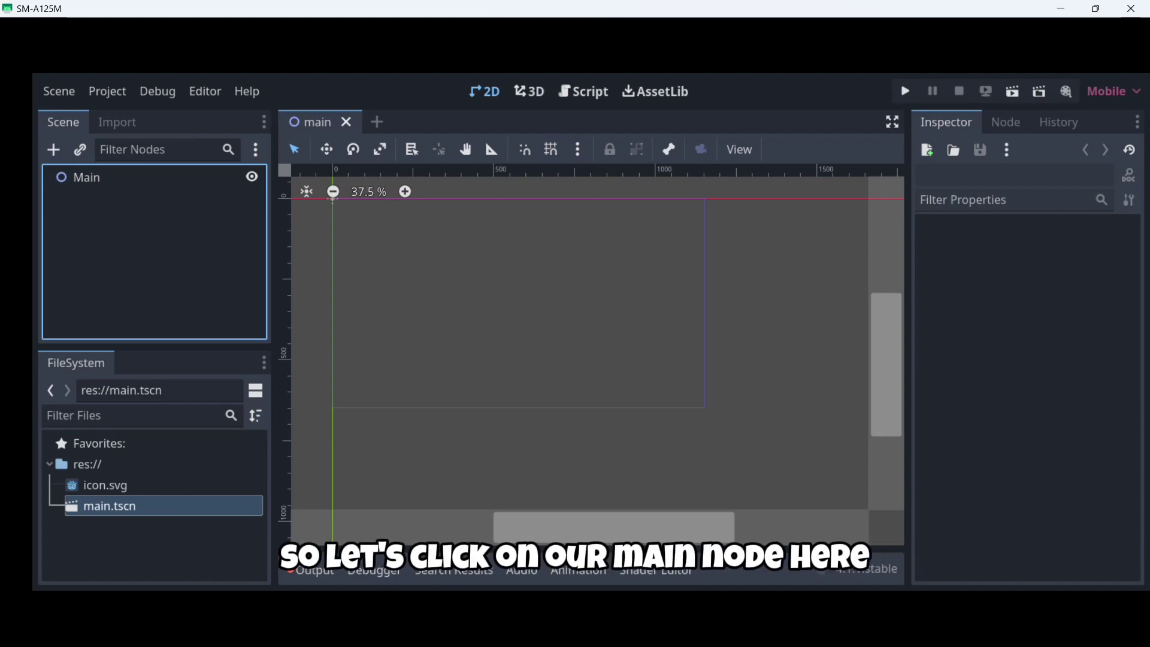
# Add a StaticBody2D child under Main, found by searching 'staticbody2'.
pyautogui.click(87, 178)
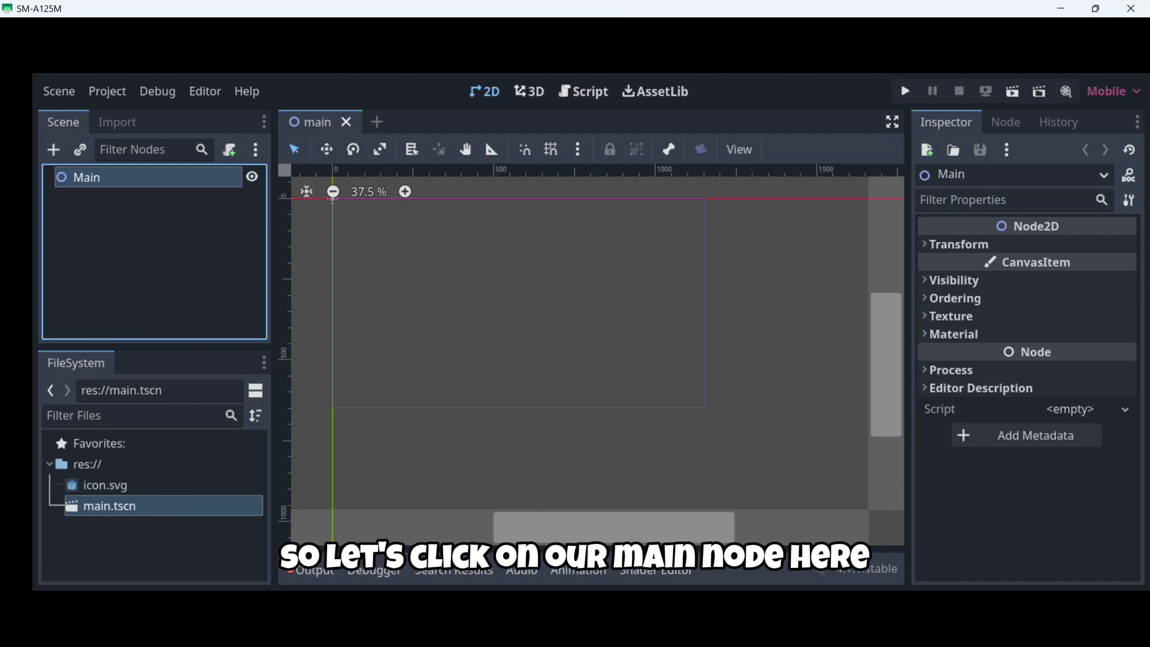
pyautogui.click(54, 150)
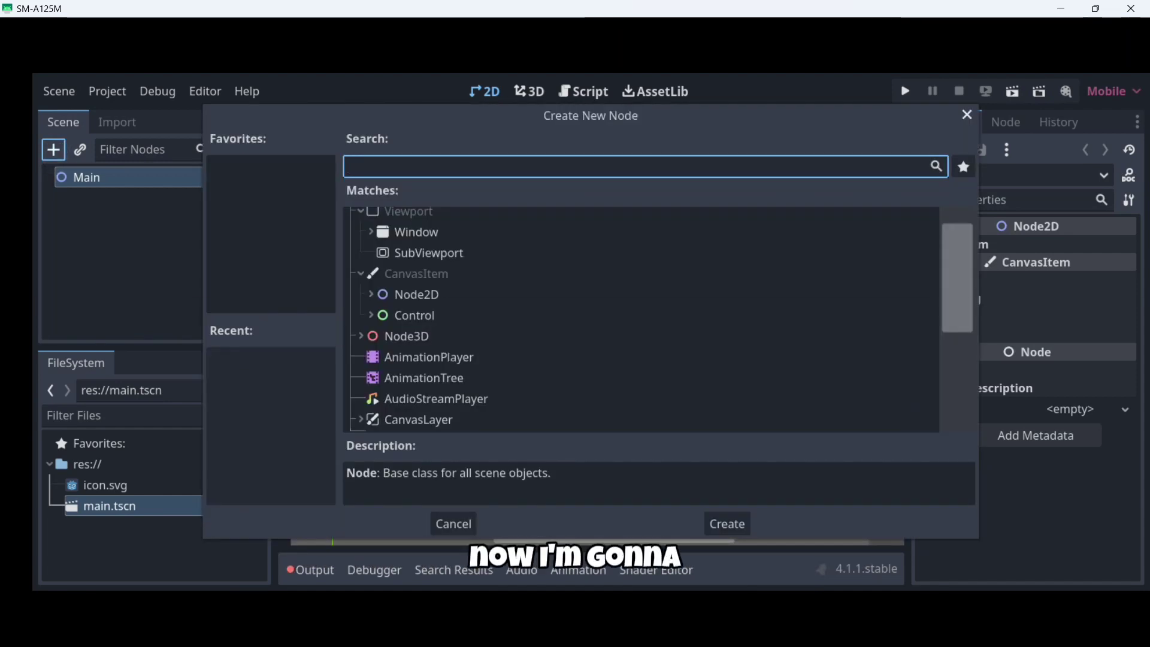
pyautogui.click(396, 172)
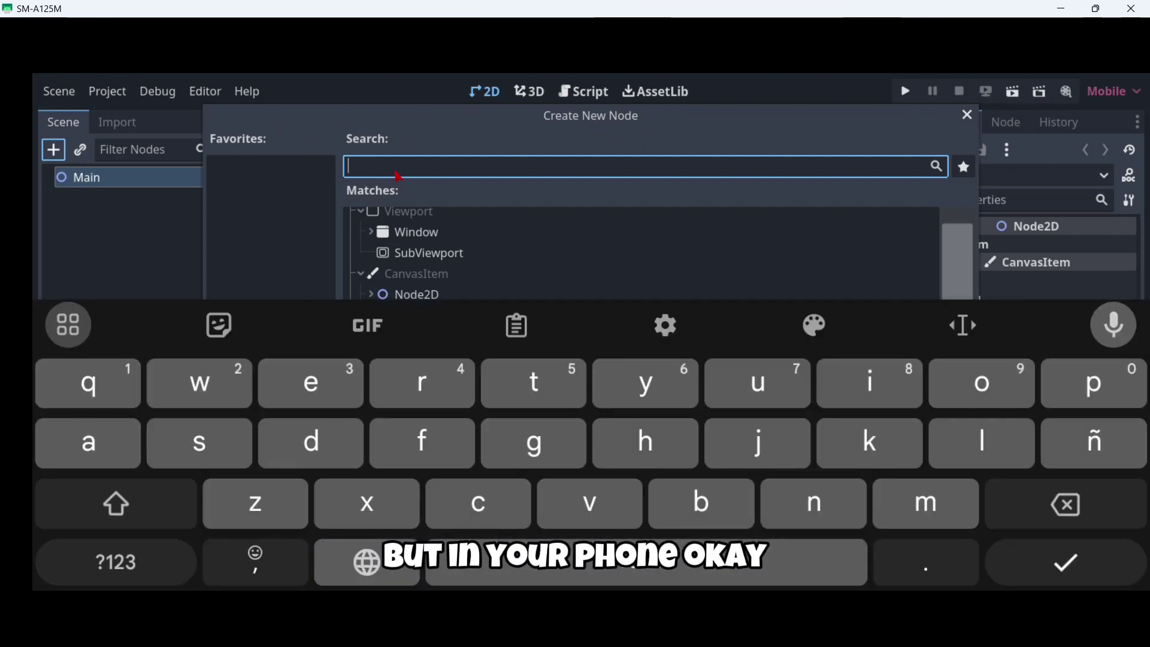
pyautogui.write('static')
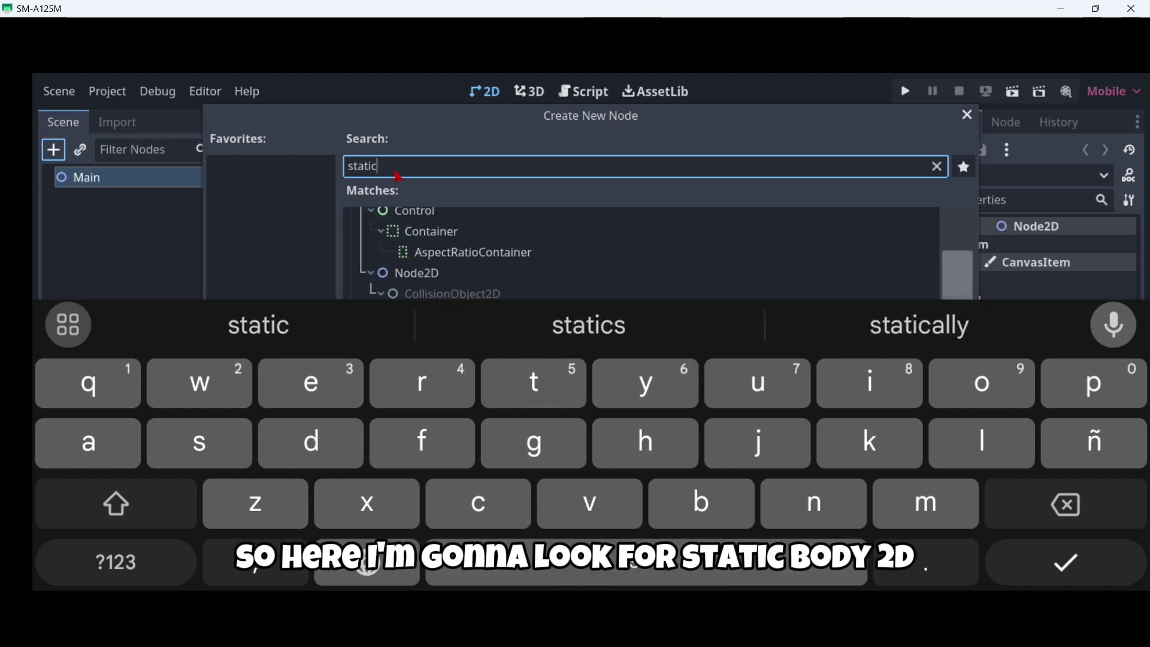
pyautogui.write('body2')
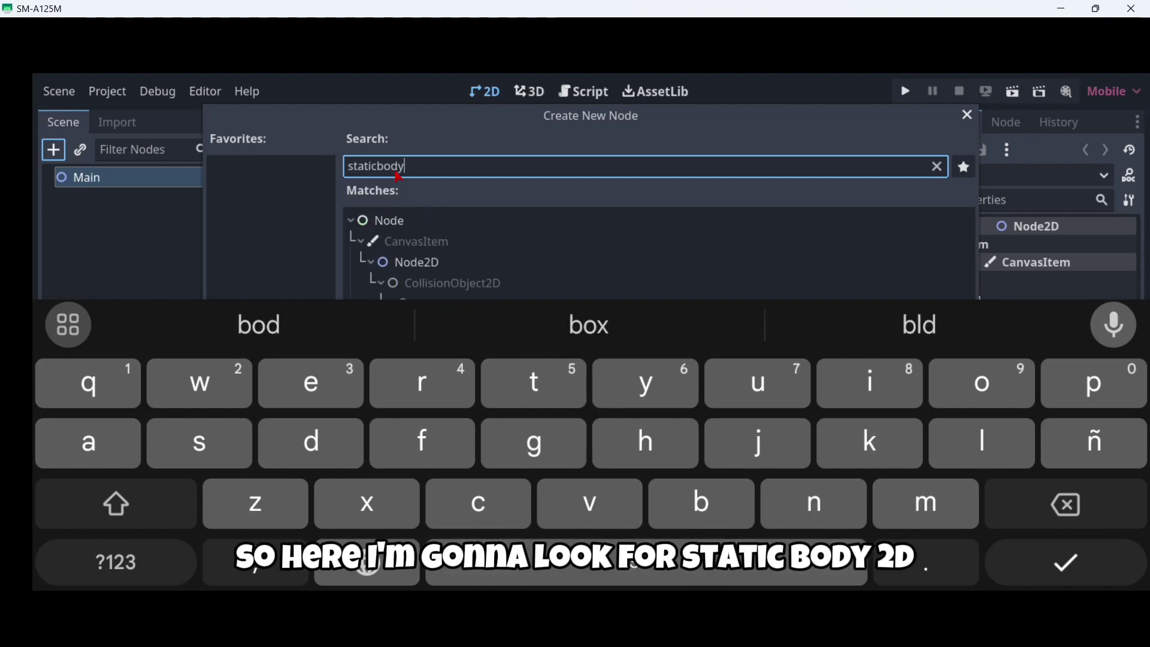
pyautogui.click(1067, 566)
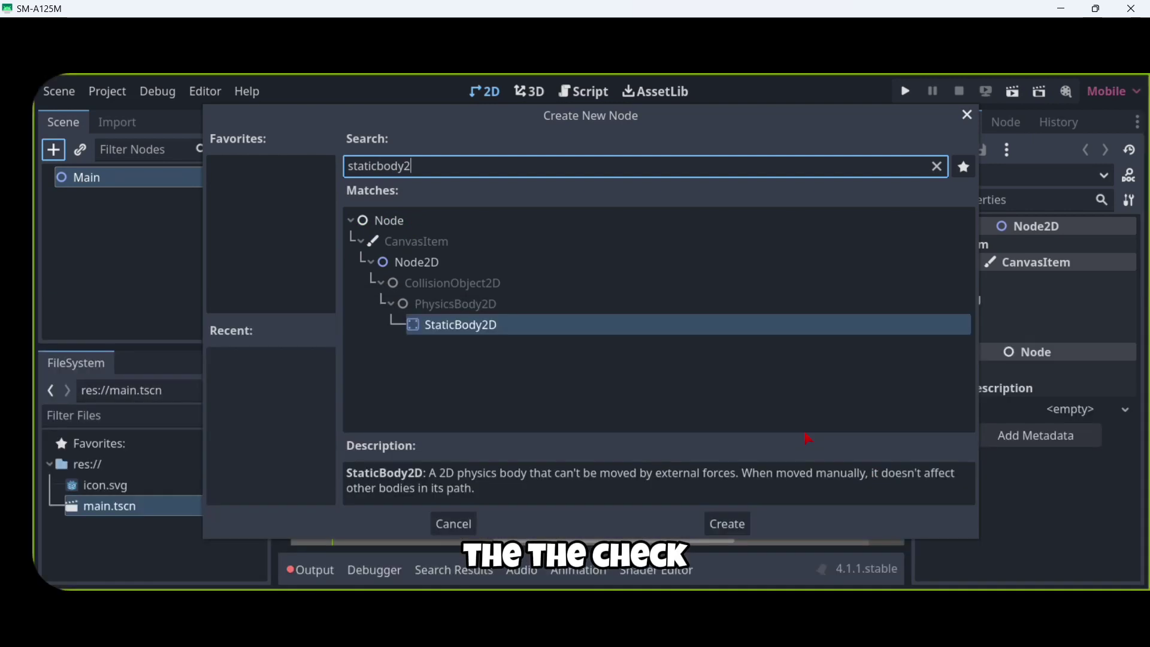
pyautogui.doubleClick(565, 326)
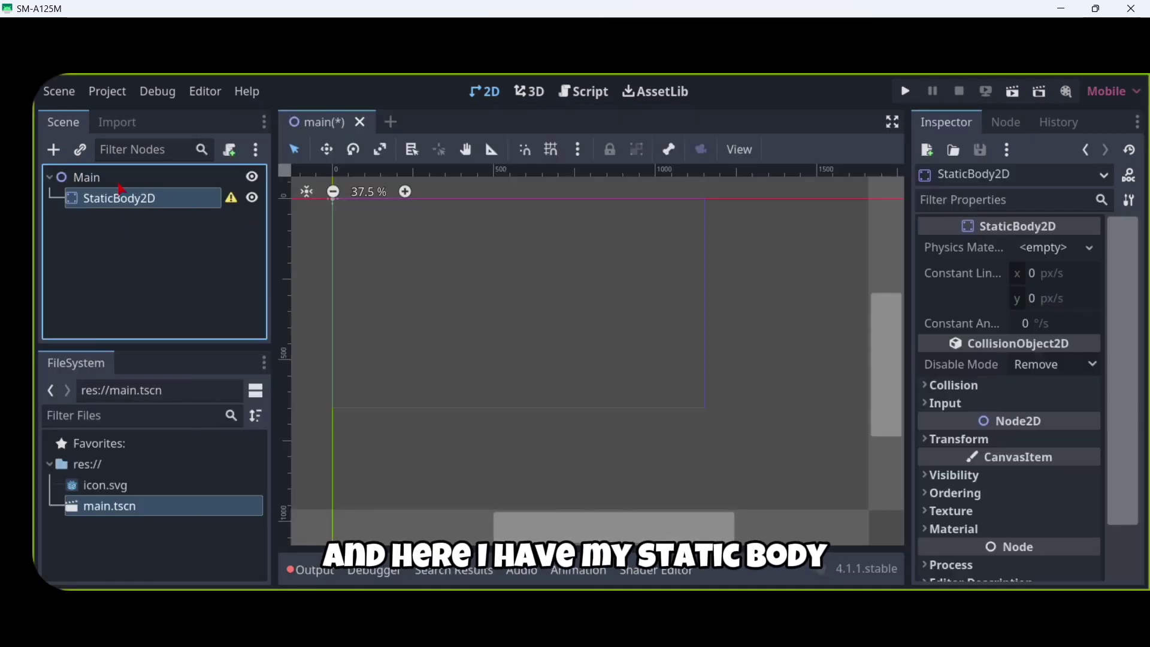
pyautogui.click(190, 231)
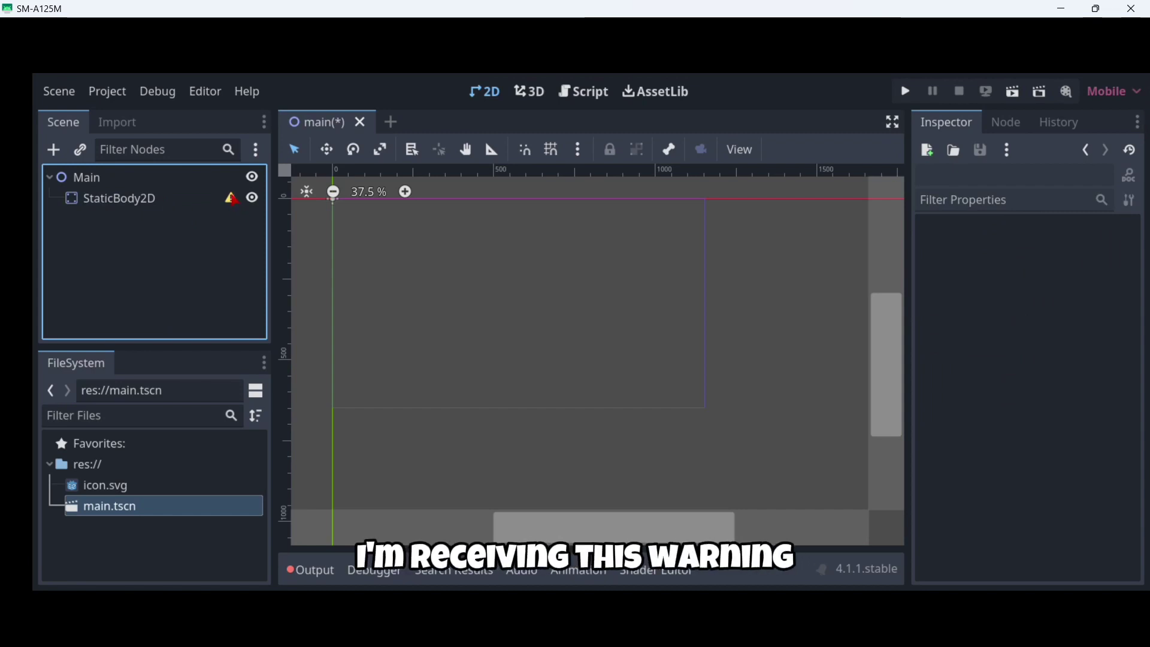
# Read and dismiss the StaticBody2D's missing-collision-shape warning, then reselect the StaticBody2D node.
pyautogui.click(232, 199)
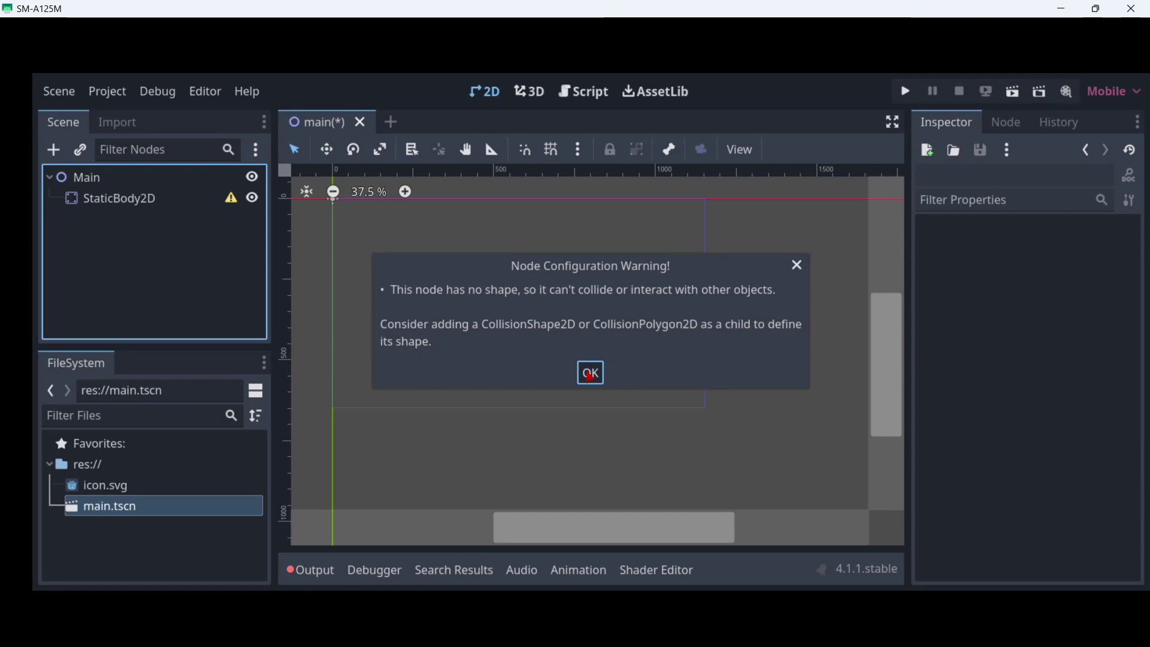
pyautogui.click(591, 374)
pyautogui.scroll(-1, 492, 299)
pyautogui.scroll(-2, 473, 298)
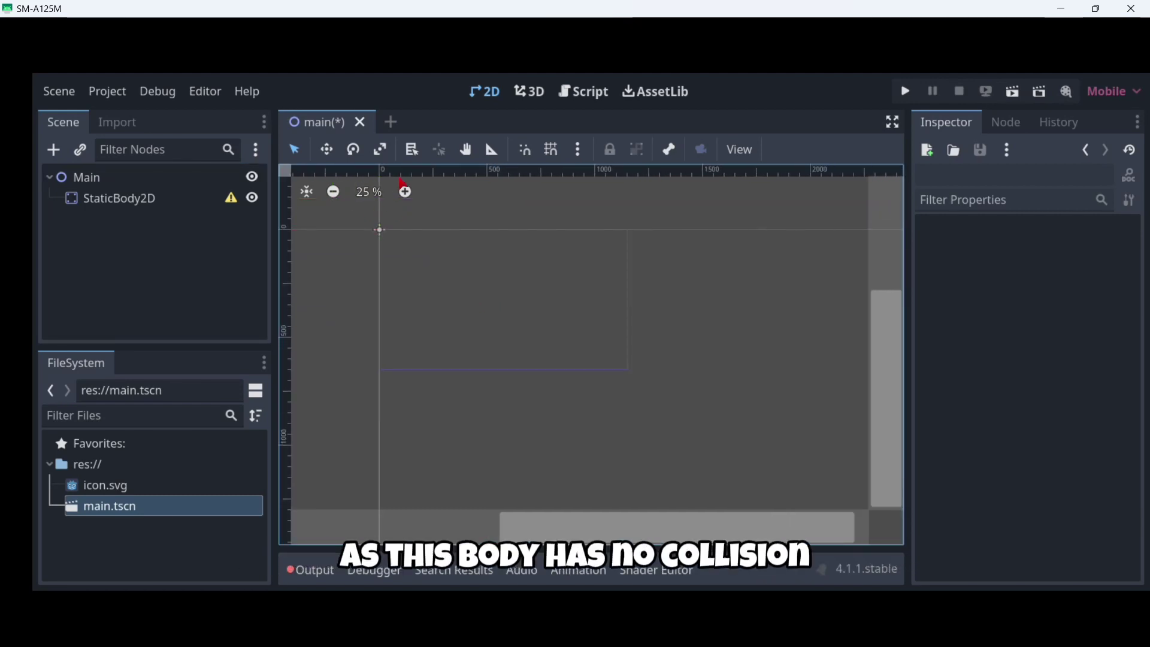
pyautogui.click(130, 200)
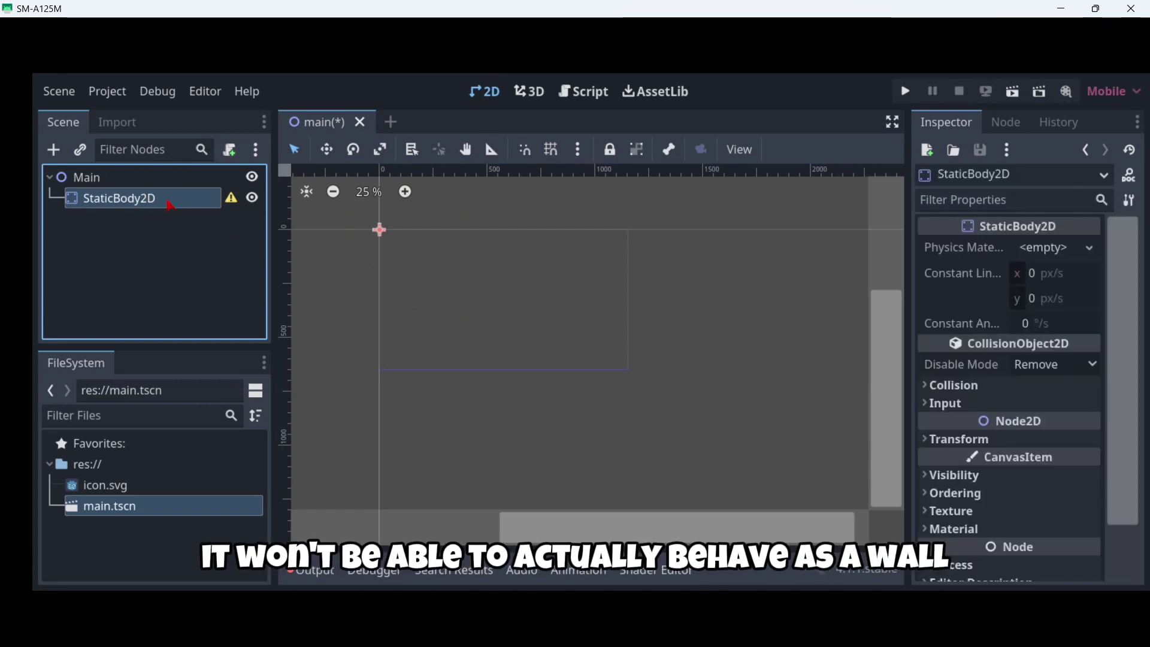
# Rename the StaticBody2D node to TopWall and begin adding a child node under it.
pyautogui.doubleClick(169, 205)
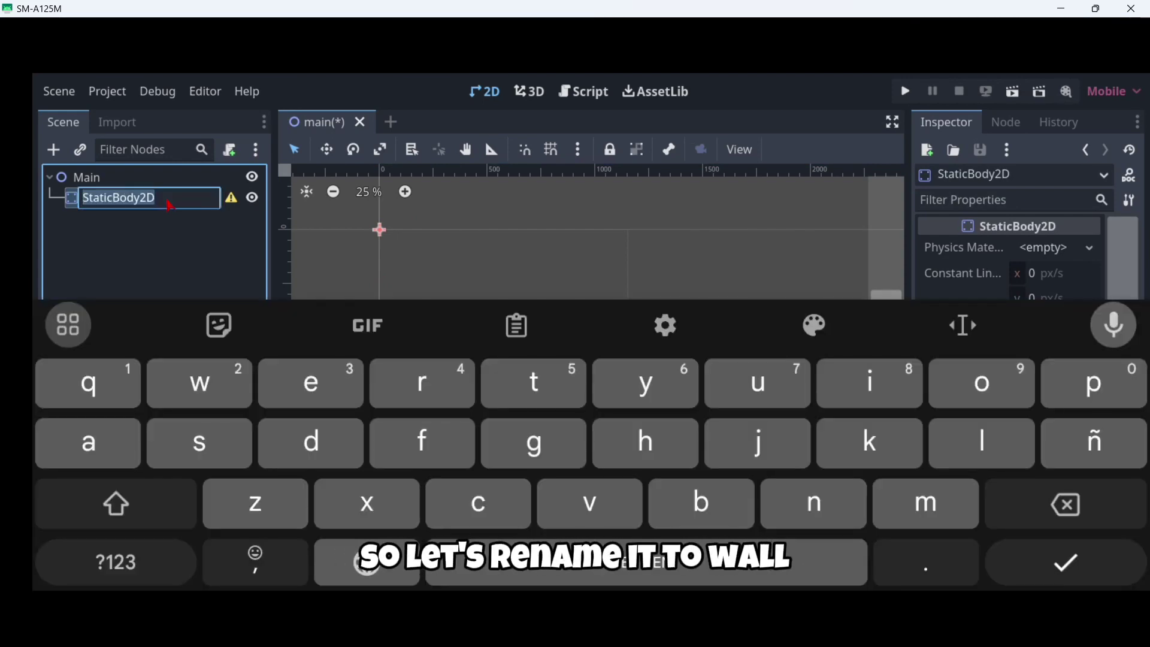
pyautogui.write('Wakk')
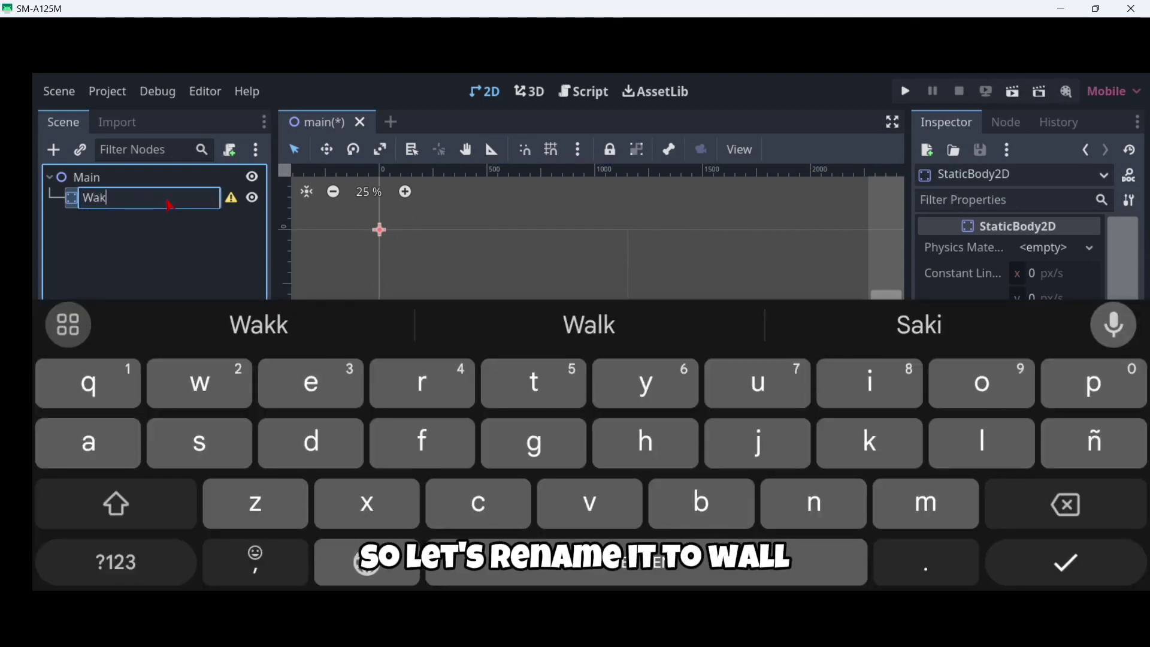
pyautogui.press('BackSpace')
pyautogui.press('BackSpace')
pyautogui.press('BackSpace')
pyautogui.press('BackSpace')
pyautogui.write('TopW')
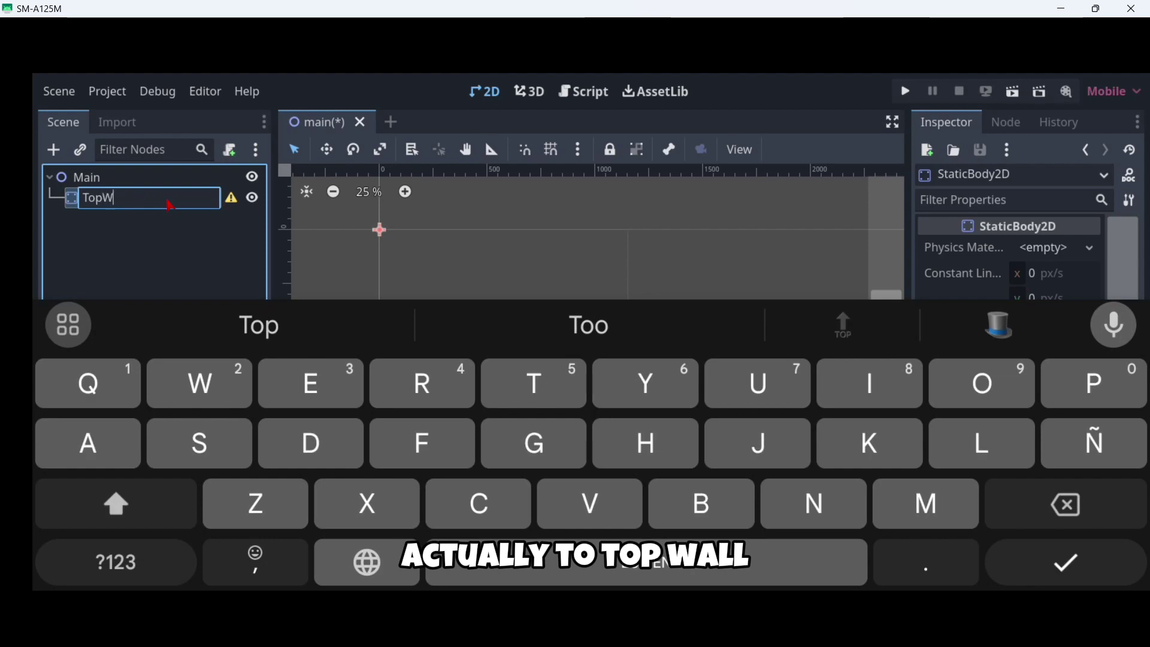
pyautogui.write('all')
pyautogui.click(174, 239)
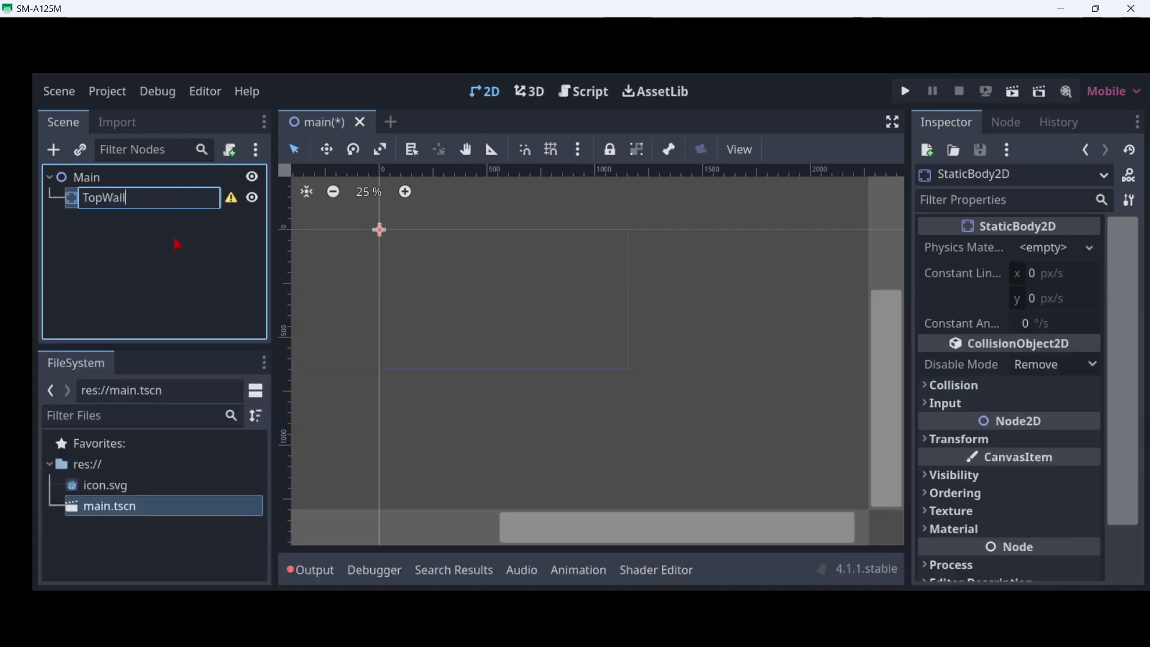
pyautogui.click(175, 200)
pyautogui.click(54, 150)
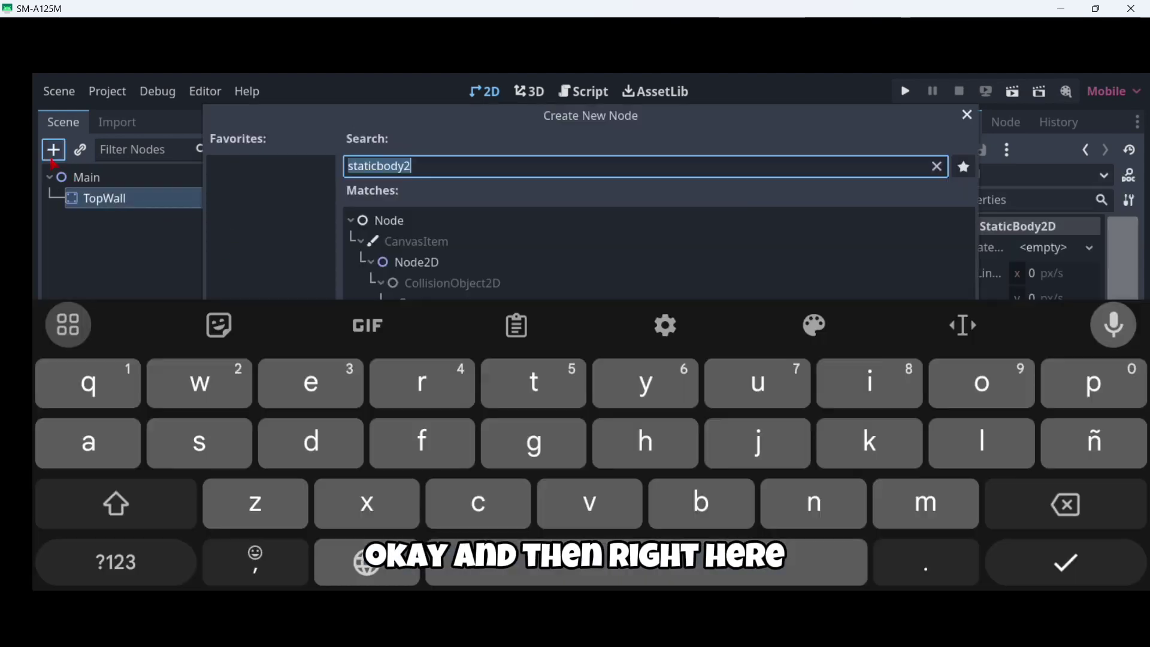
# Create a CollisionShape2D child under TopWall and view its missing-shape warning.
pyautogui.click(536, 171)
pyautogui.write('collision')
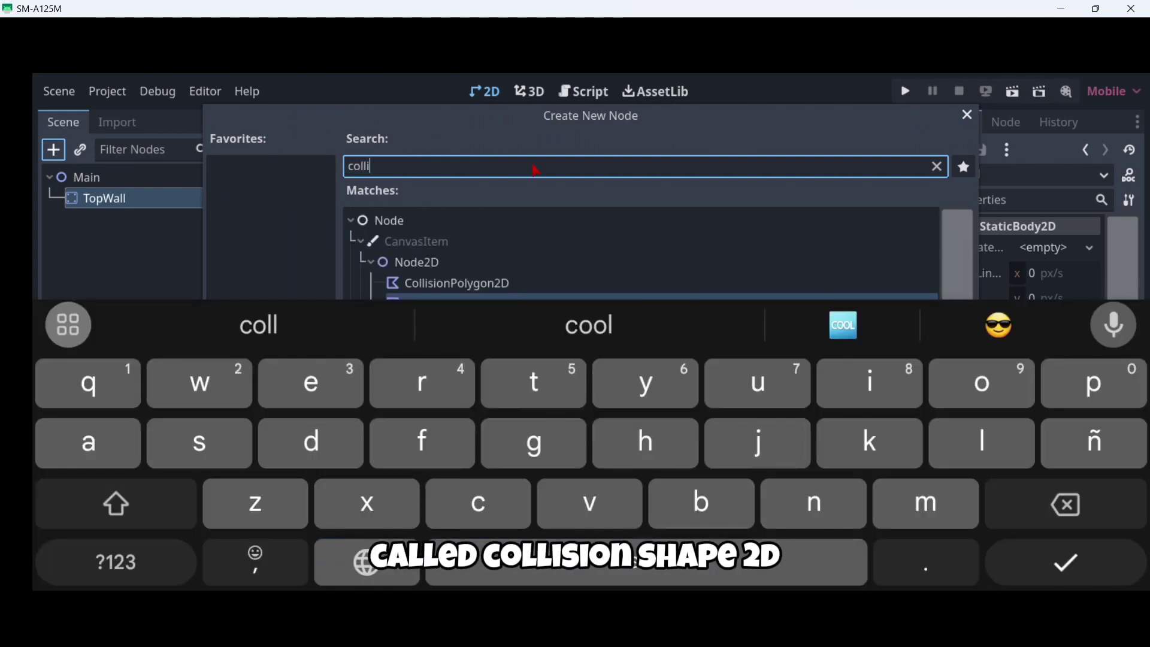
pyautogui.click(1073, 560)
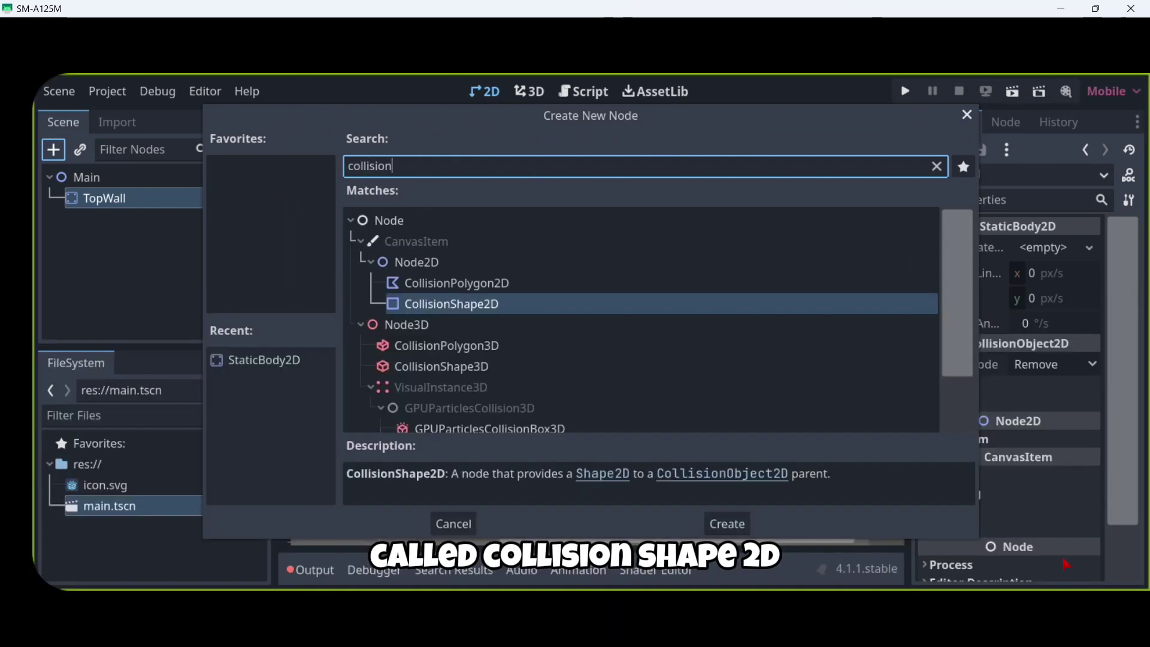
pyautogui.click(583, 521)
pyautogui.click(188, 268)
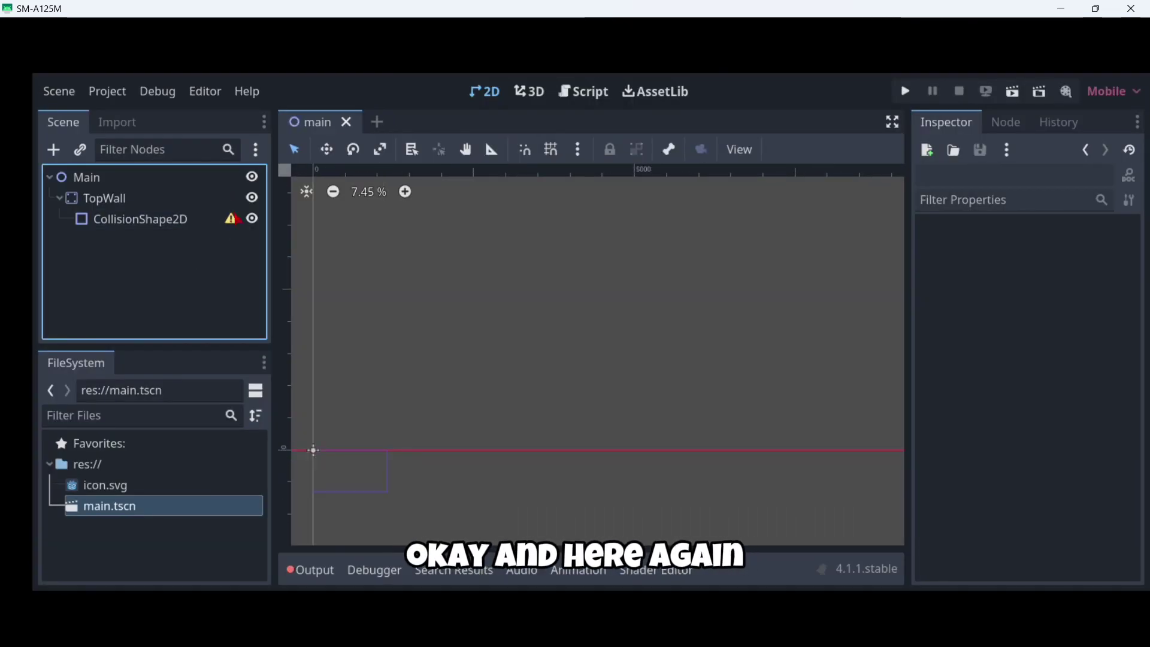
pyautogui.click(232, 219)
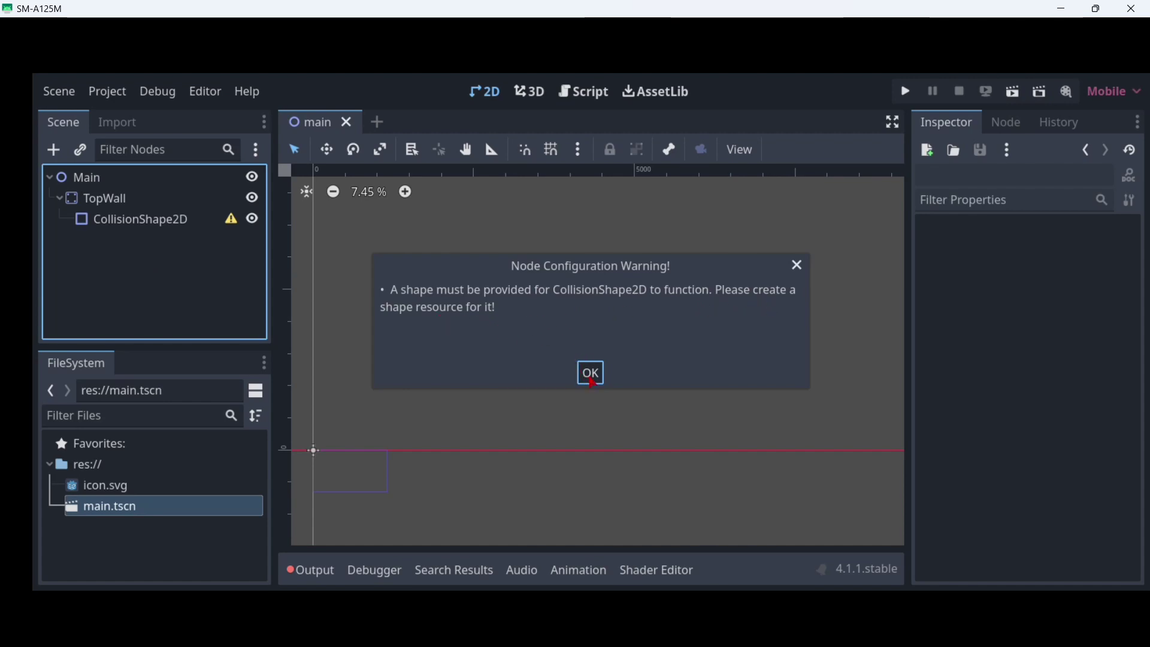
# Dismiss the warning and assign the CollisionShape2D a New RectangleShape2D in the Inspector.
pyautogui.click(591, 375)
pyautogui.click(166, 221)
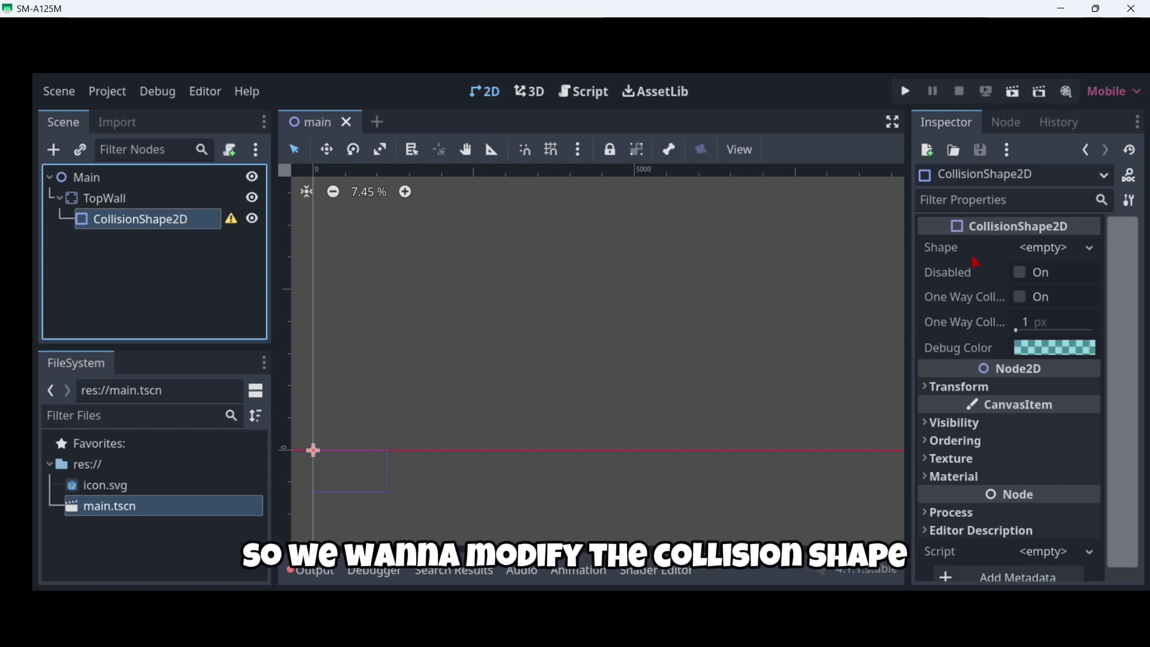
pyautogui.scroll(-1, 538, 363)
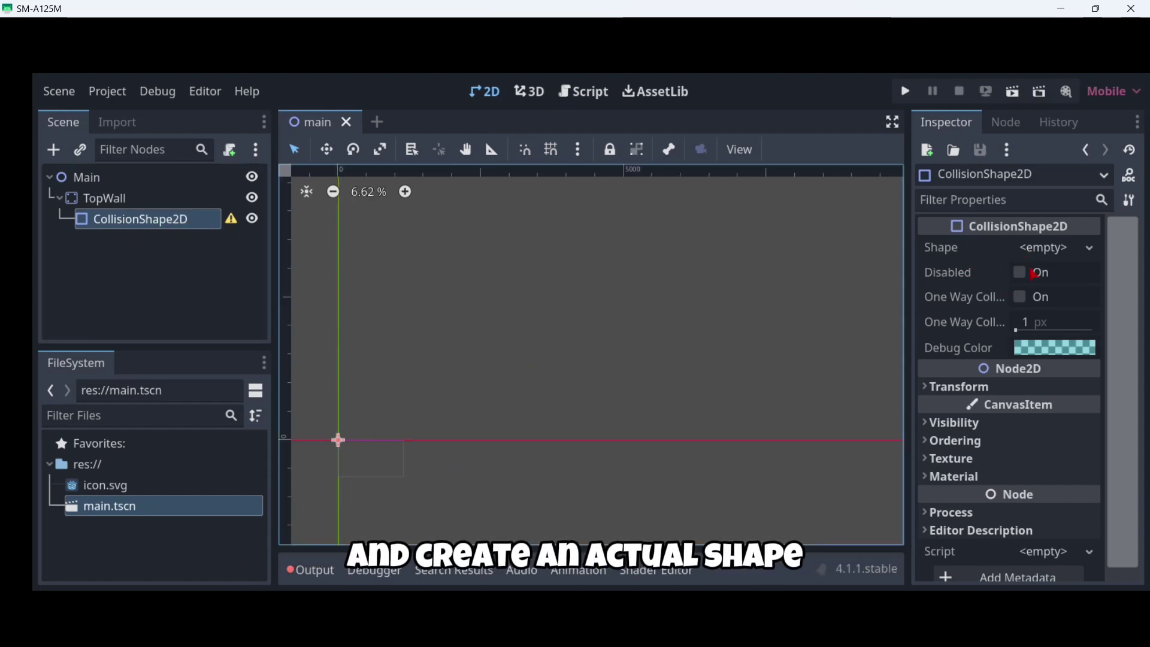
pyautogui.click(1045, 252)
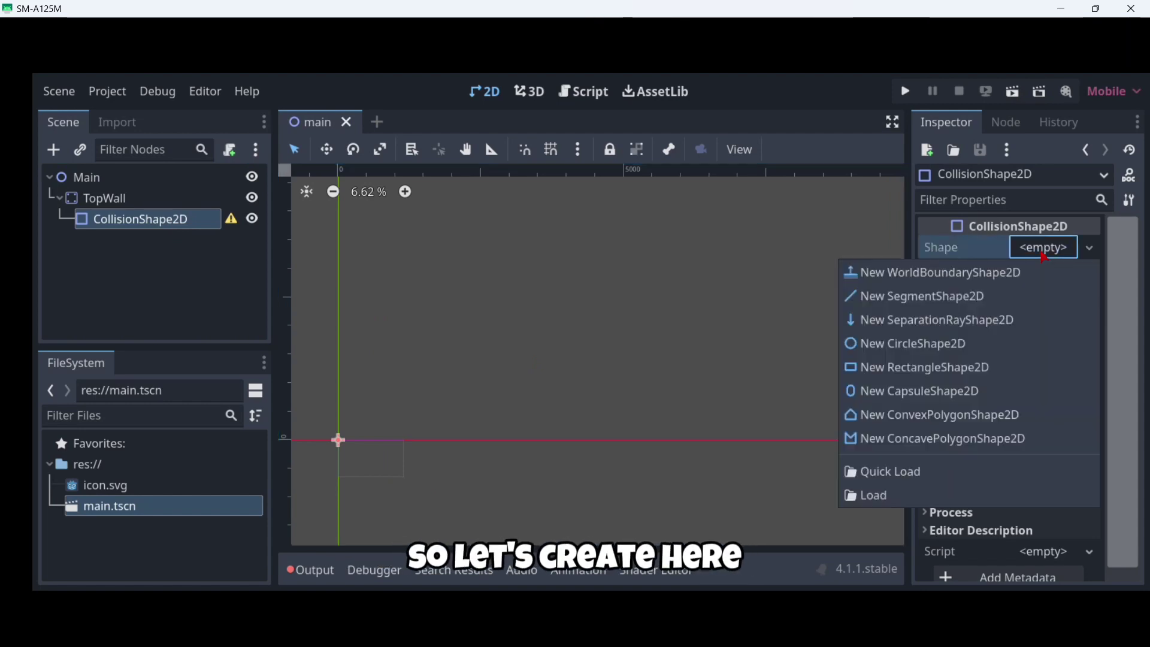
pyautogui.click(913, 368)
pyautogui.scroll(4, 370, 478)
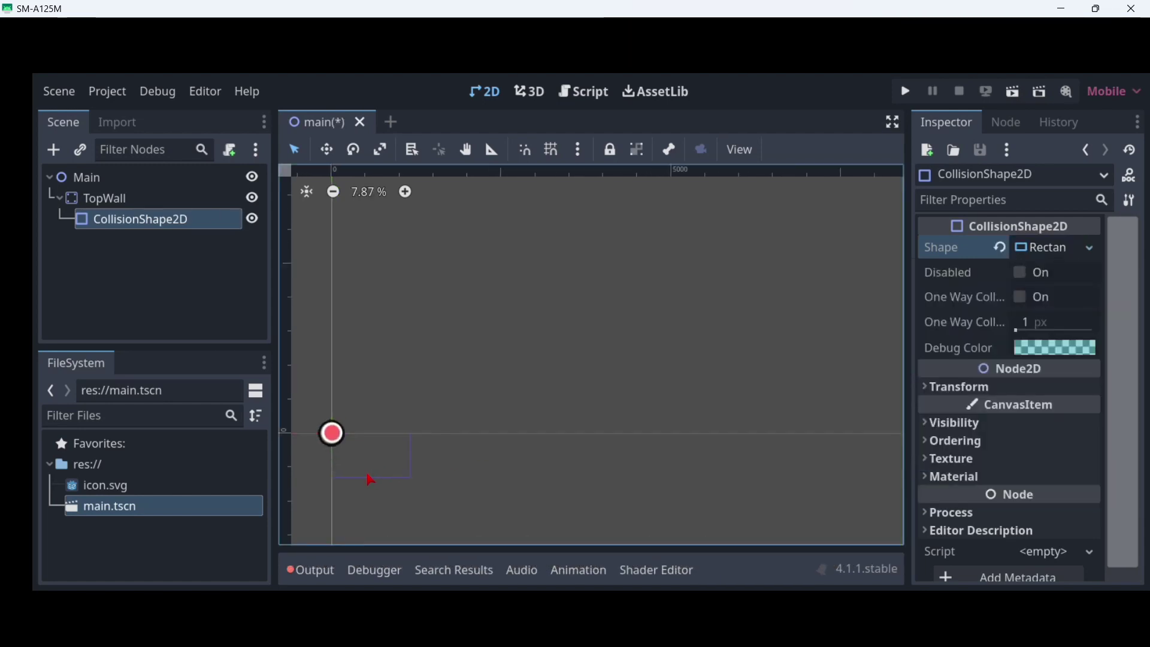
pyautogui.moveTo(642, 527); pyautogui.dragTo(478, 507)
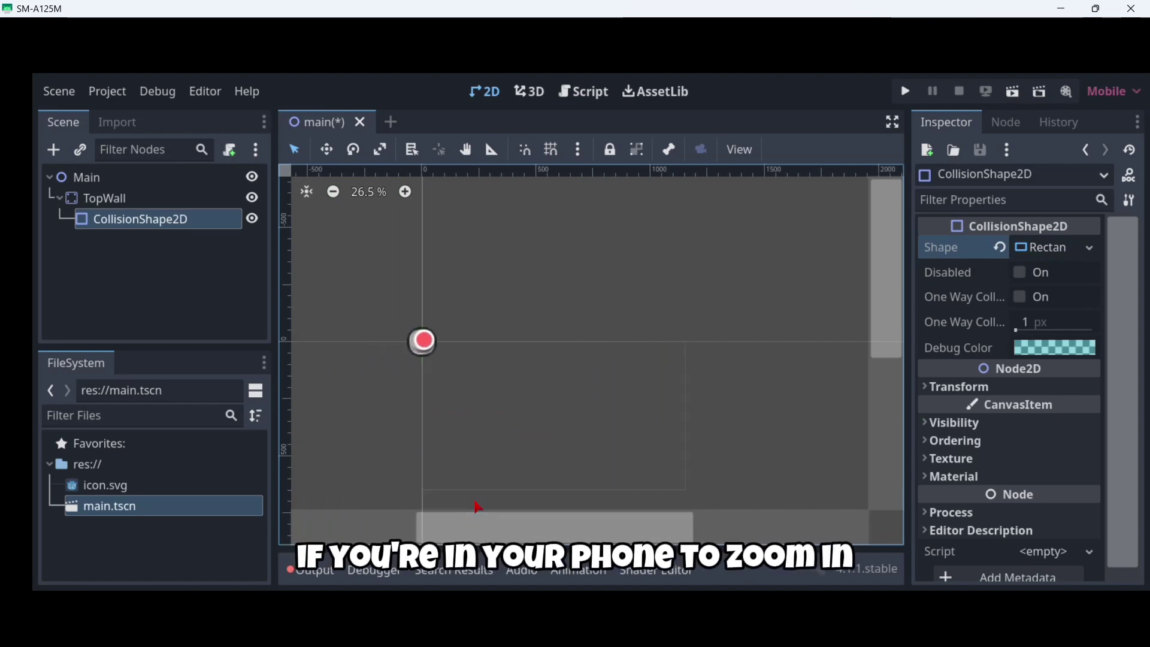
pyautogui.scroll(-2, 477, 507)
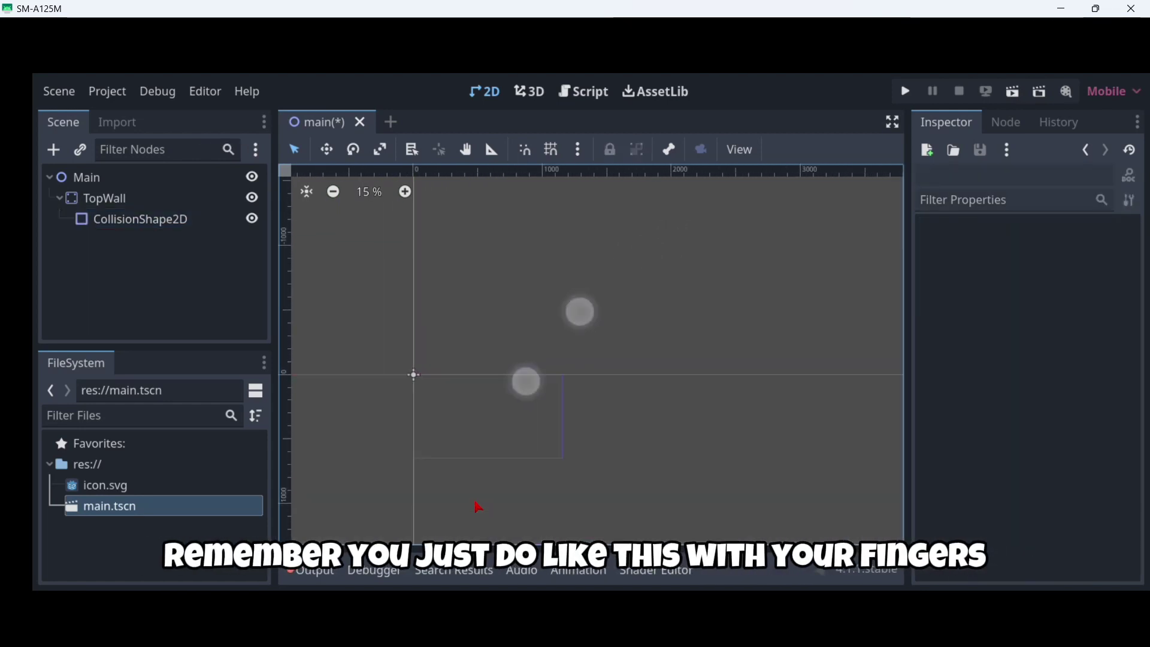
pyautogui.scroll(2, 478, 507)
pyautogui.scroll(-2, 478, 507)
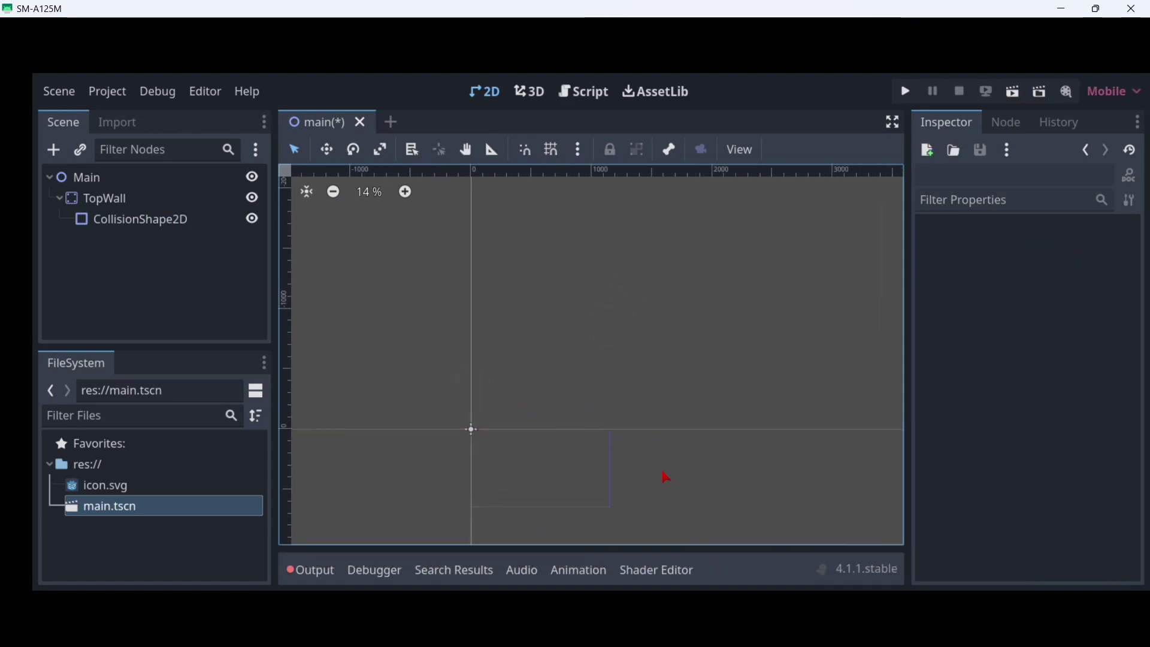
pyautogui.scroll(4, 547, 470)
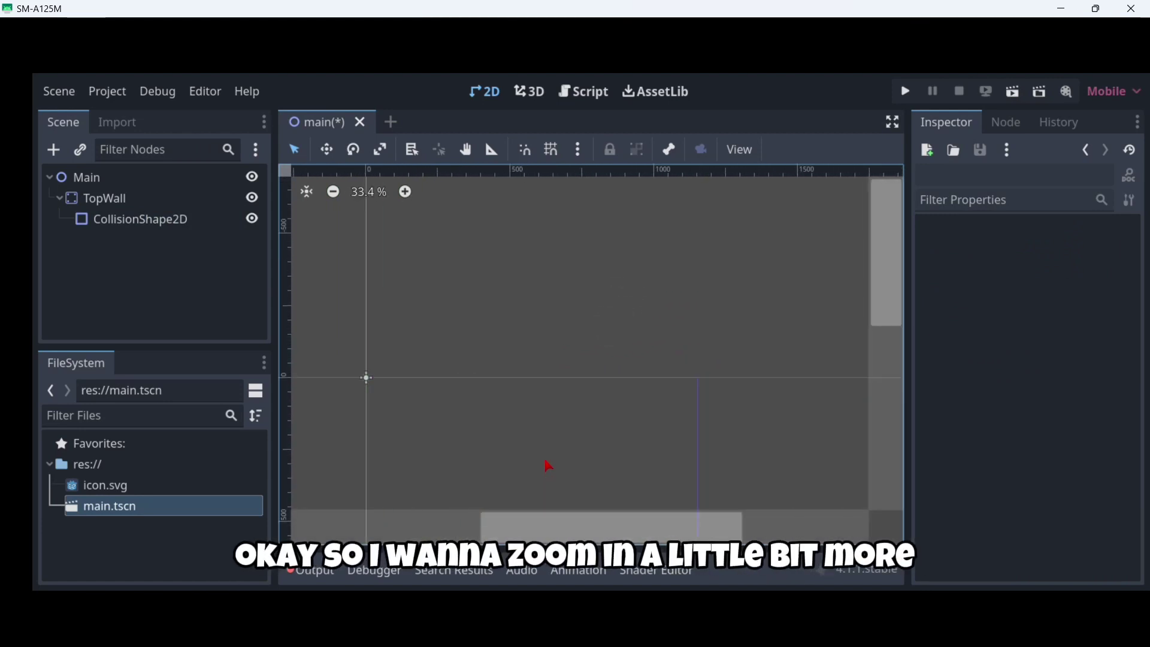
pyautogui.scroll(2, 547, 466)
pyautogui.scroll(2, 608, 429)
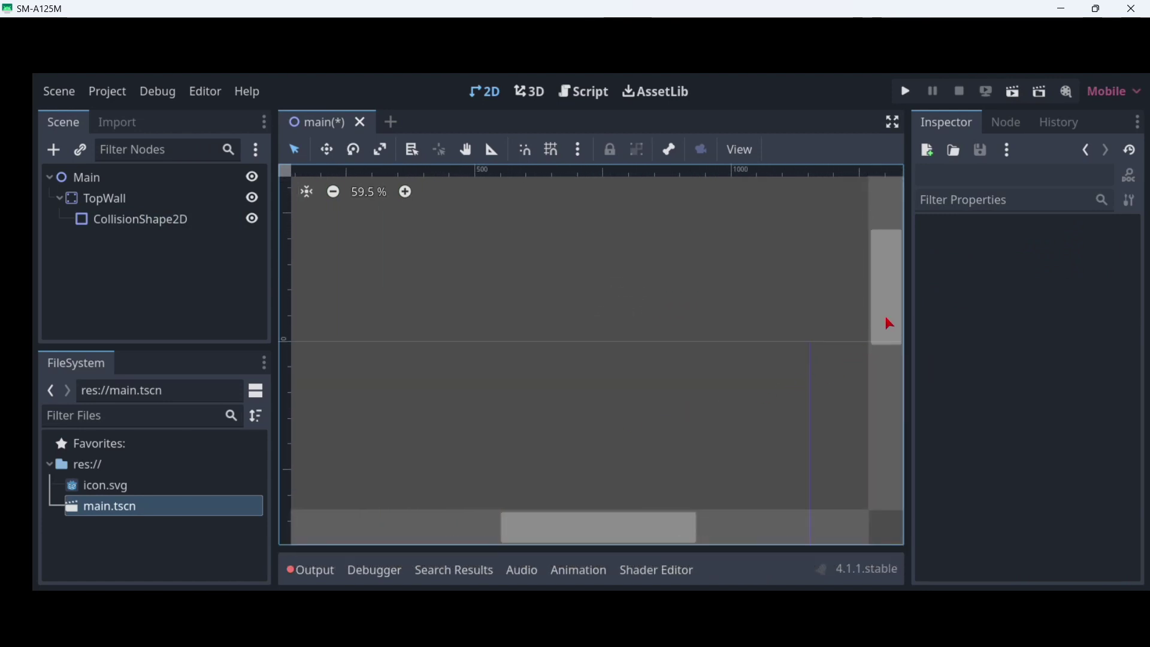
pyautogui.moveTo(890, 323); pyautogui.dragTo(886, 385)
pyautogui.scroll(-2, 609, 365)
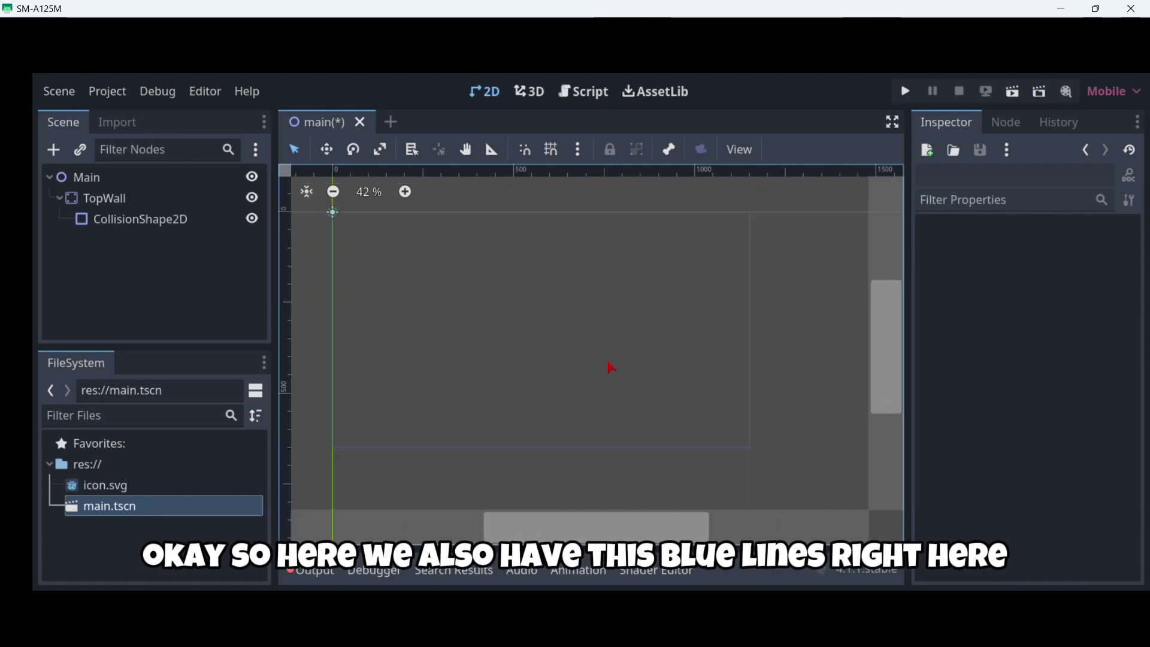
pyautogui.scroll(-1, 611, 366)
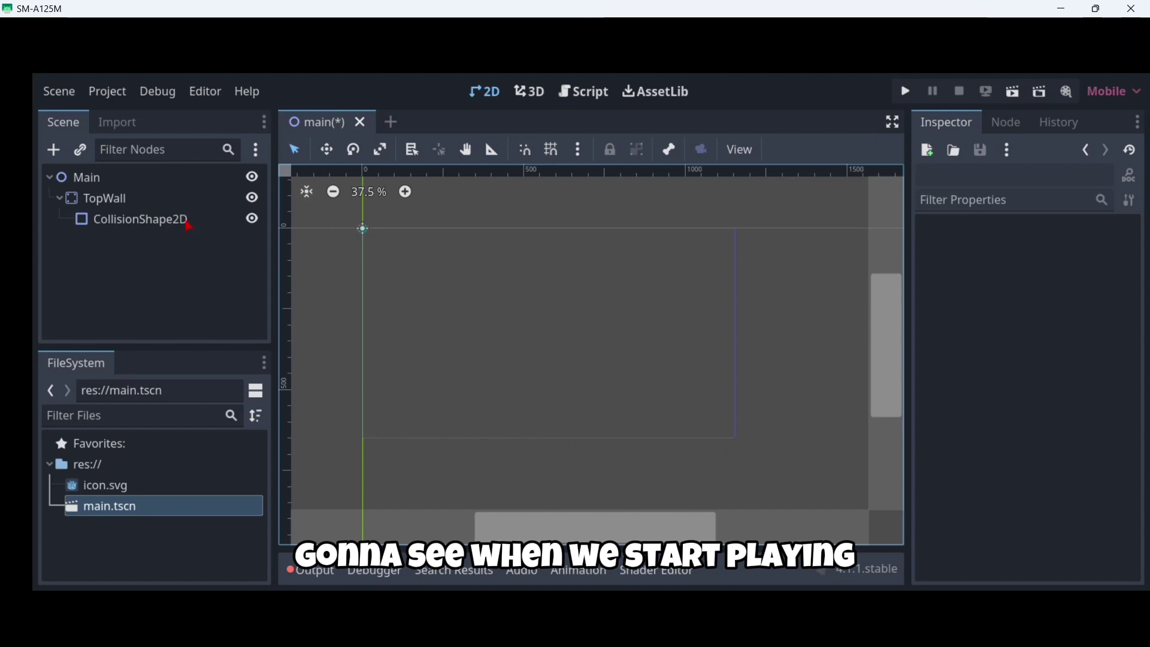
# Select TopWall's CollisionShape2D and drag its right handle to widen the rectangle.
pyautogui.click(180, 220)
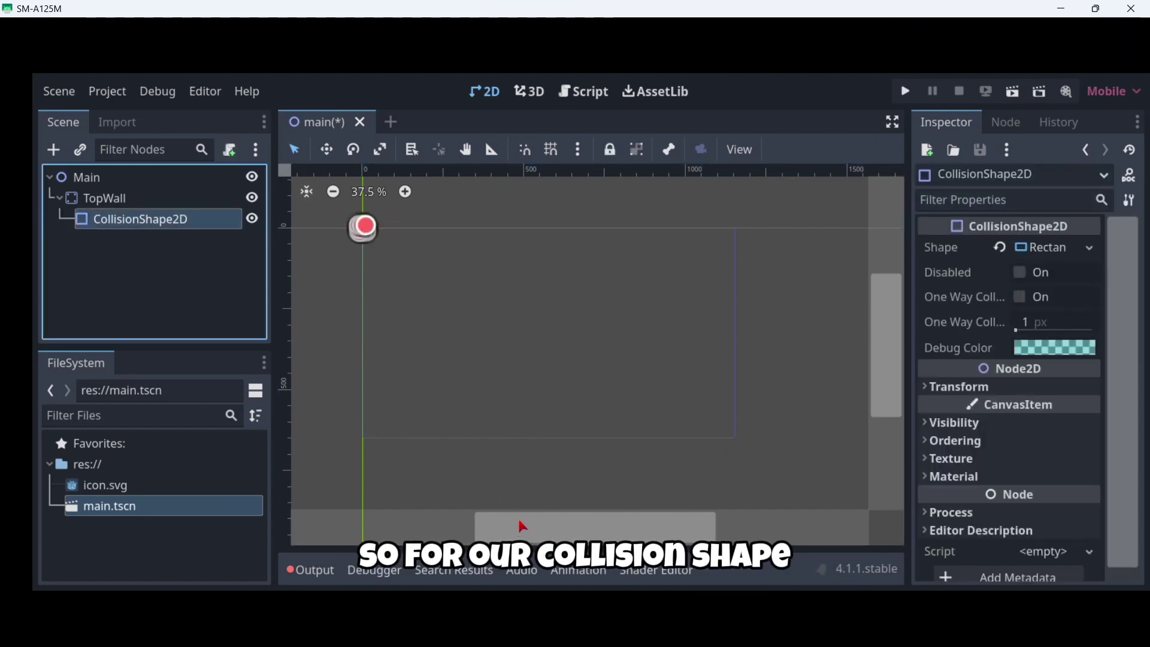
pyautogui.moveTo(521, 526); pyautogui.dragTo(493, 525)
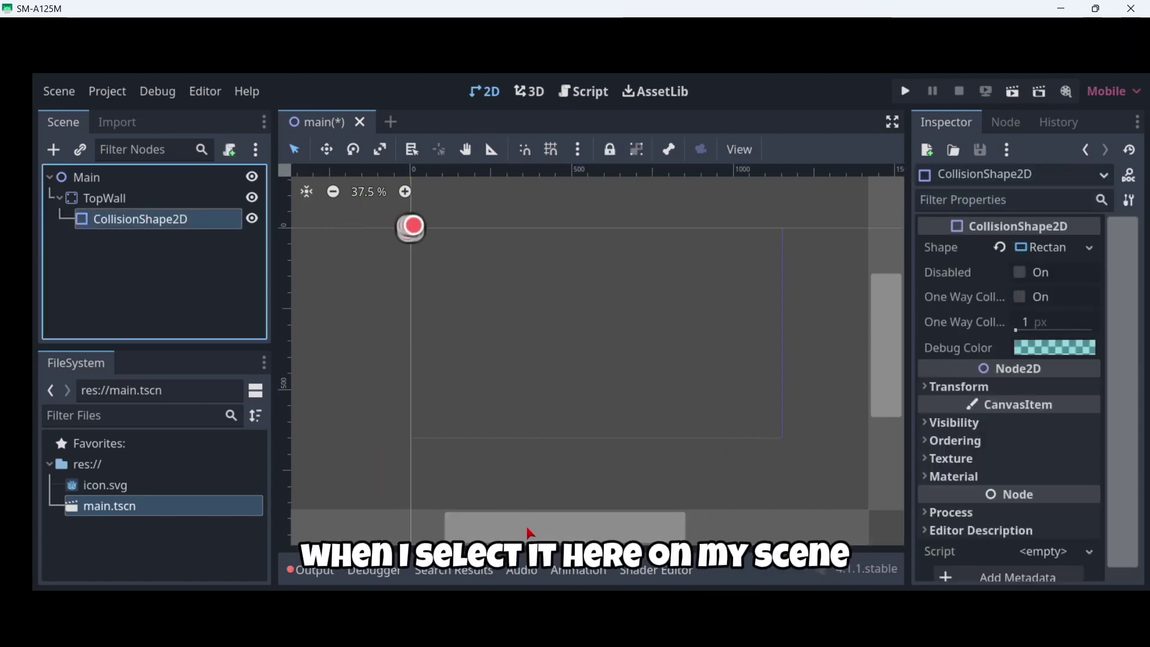
pyautogui.scroll(4, 556, 236)
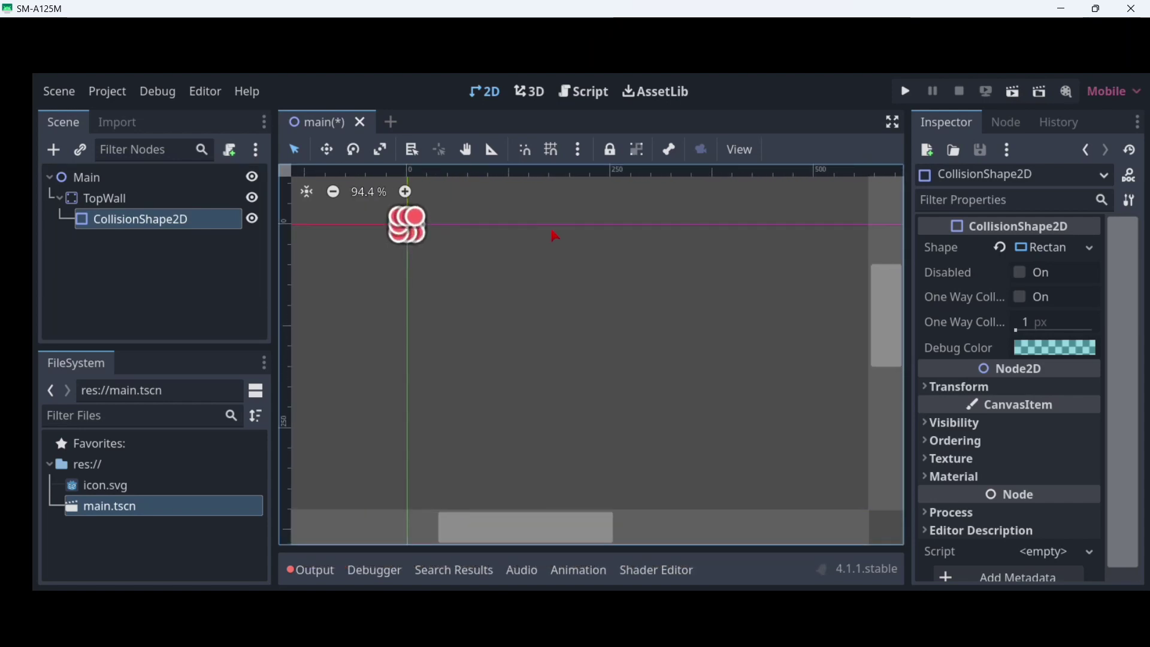
pyautogui.scroll(5, 390, 251)
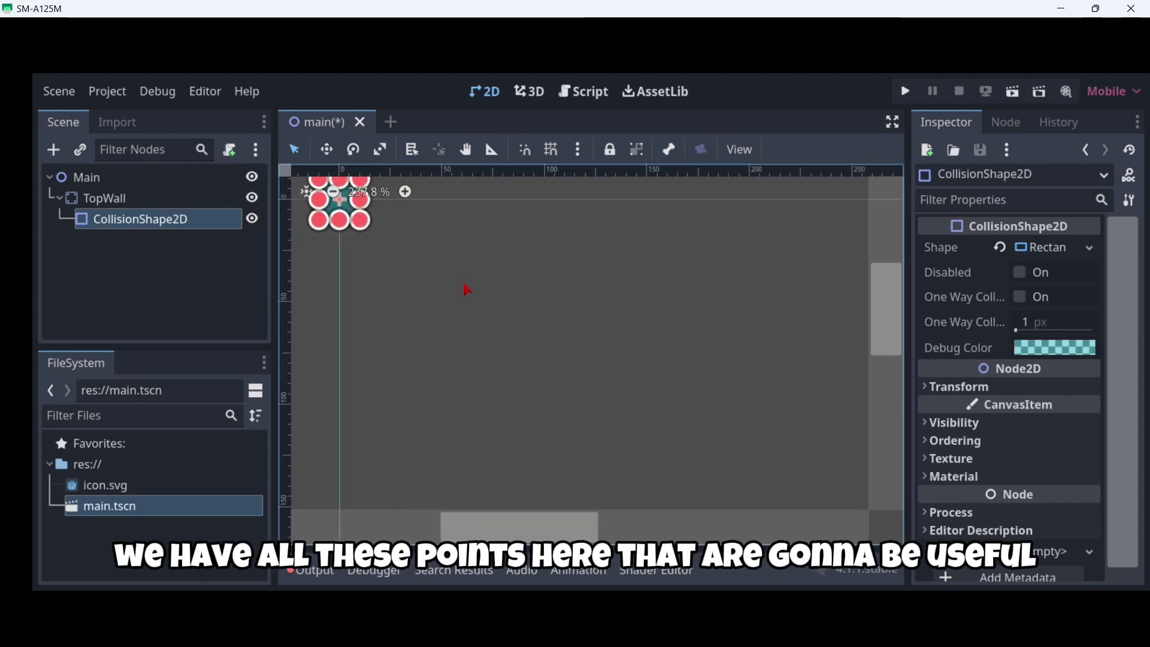
pyautogui.scroll(-8, 464, 291)
pyautogui.scroll(-2, 545, 306)
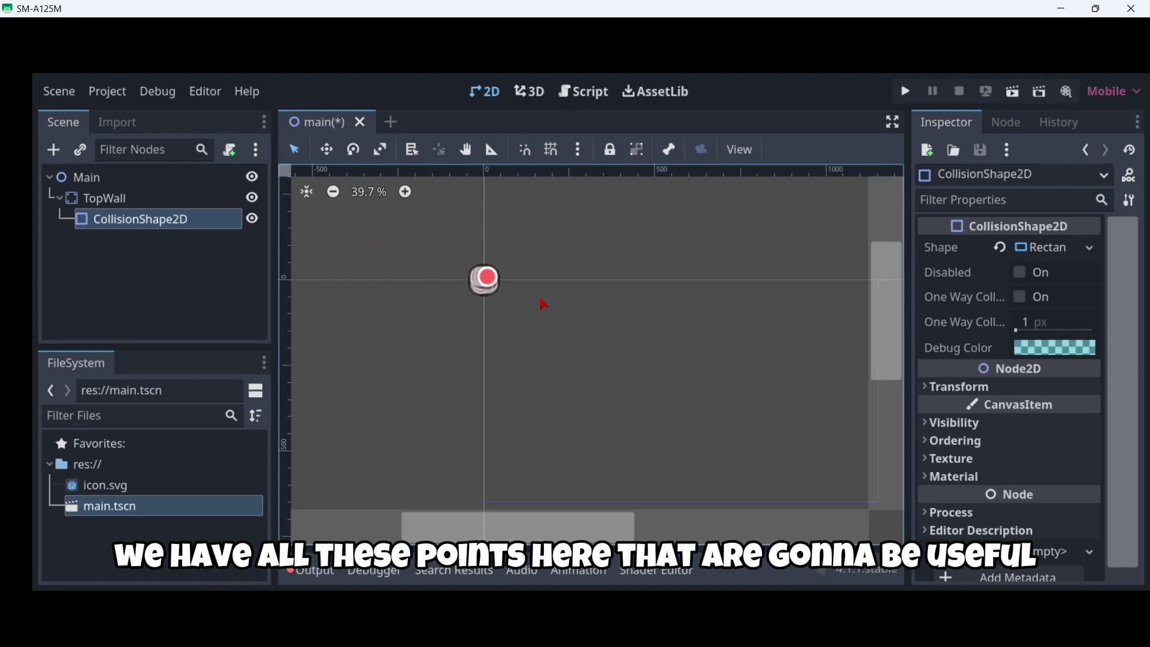
pyautogui.scroll(-2, 629, 344)
pyautogui.scroll(2, 627, 333)
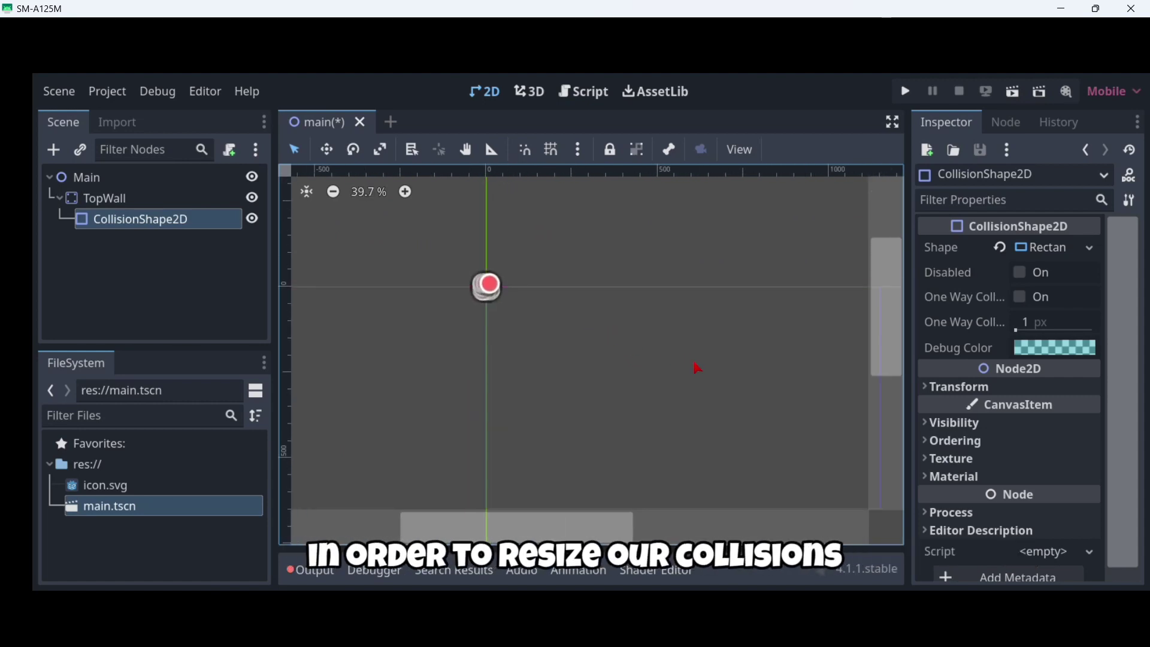
pyautogui.moveTo(584, 533); pyautogui.dragTo(648, 529)
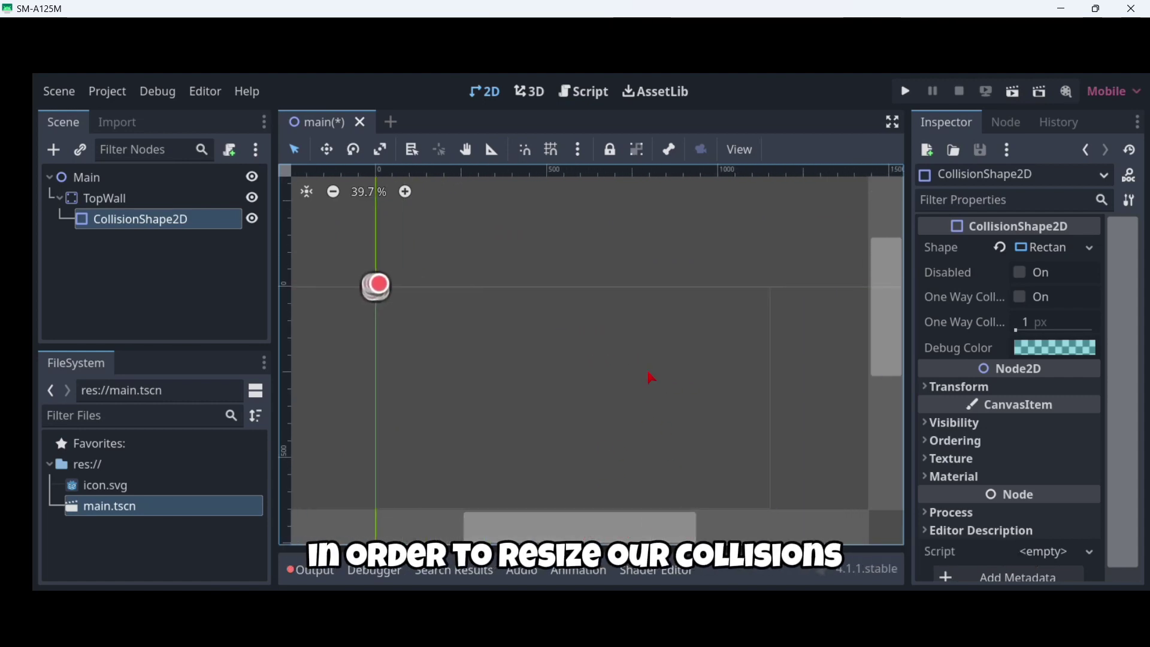
pyautogui.scroll(12, 376, 285)
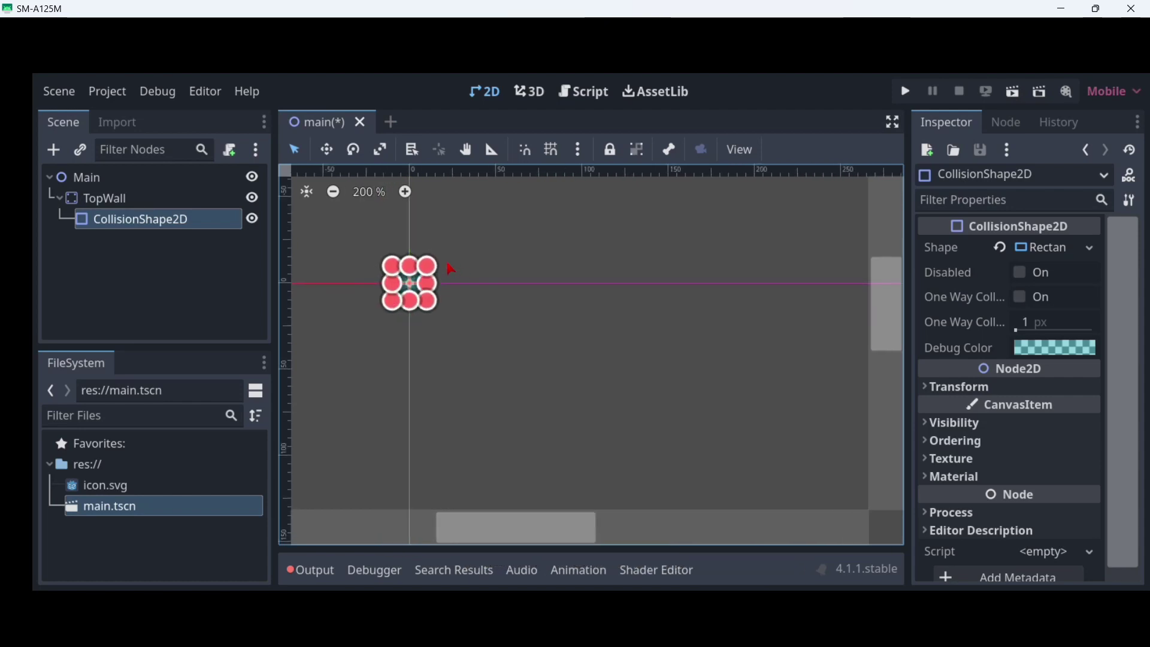
pyautogui.moveTo(430, 312); pyautogui.dragTo(776, 368)
# Stretch the rectangle further right into a thin bar spanning the top edge.
pyautogui.scroll(-12, 599, 362)
pyautogui.moveTo(541, 514); pyautogui.dragTo(649, 513)
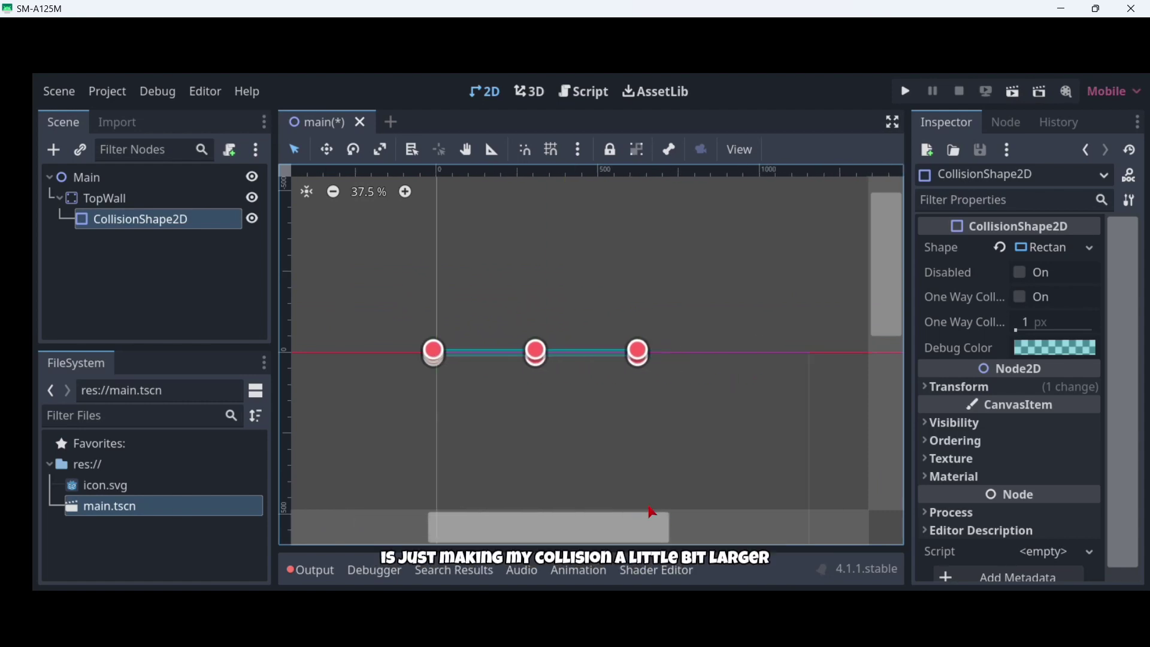
pyautogui.scroll(-2, 639, 416)
pyautogui.scroll(4, 647, 403)
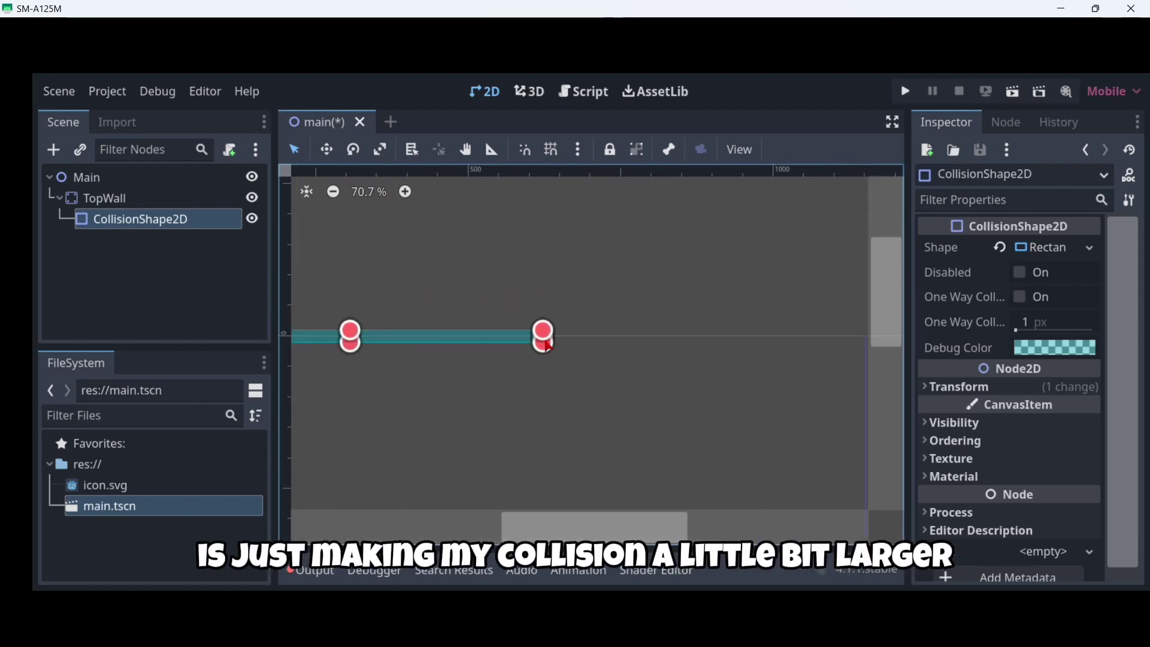
pyautogui.moveTo(549, 346); pyautogui.dragTo(825, 348)
pyautogui.scroll(-2, 824, 354)
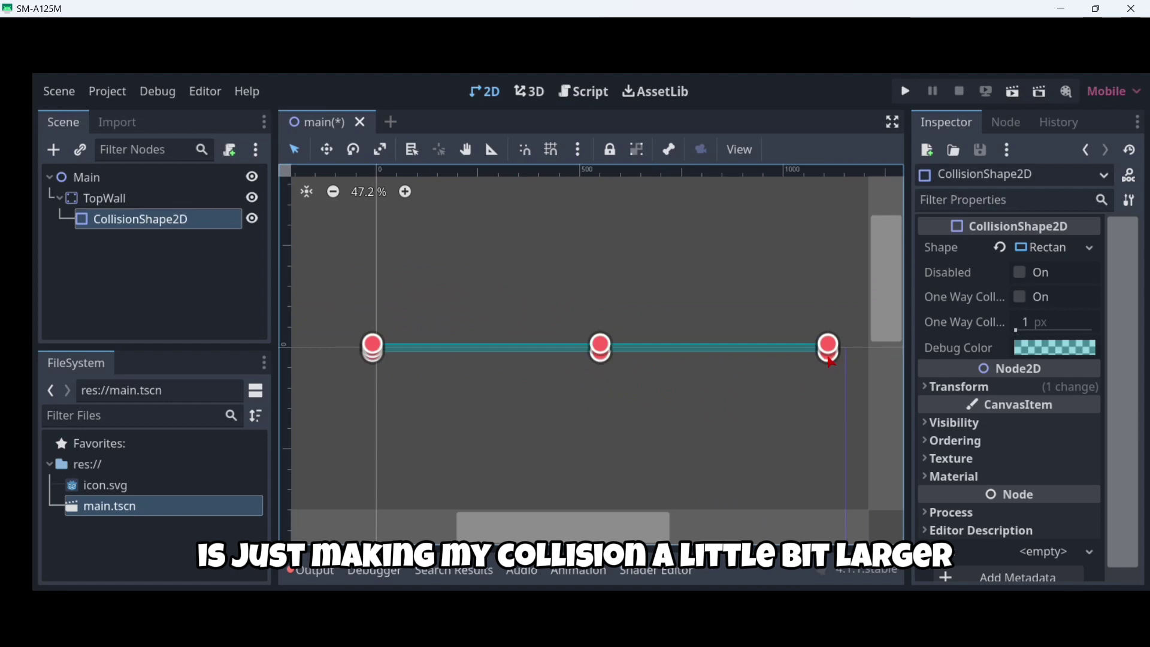
pyautogui.scroll(-2, 528, 396)
pyautogui.click(381, 456)
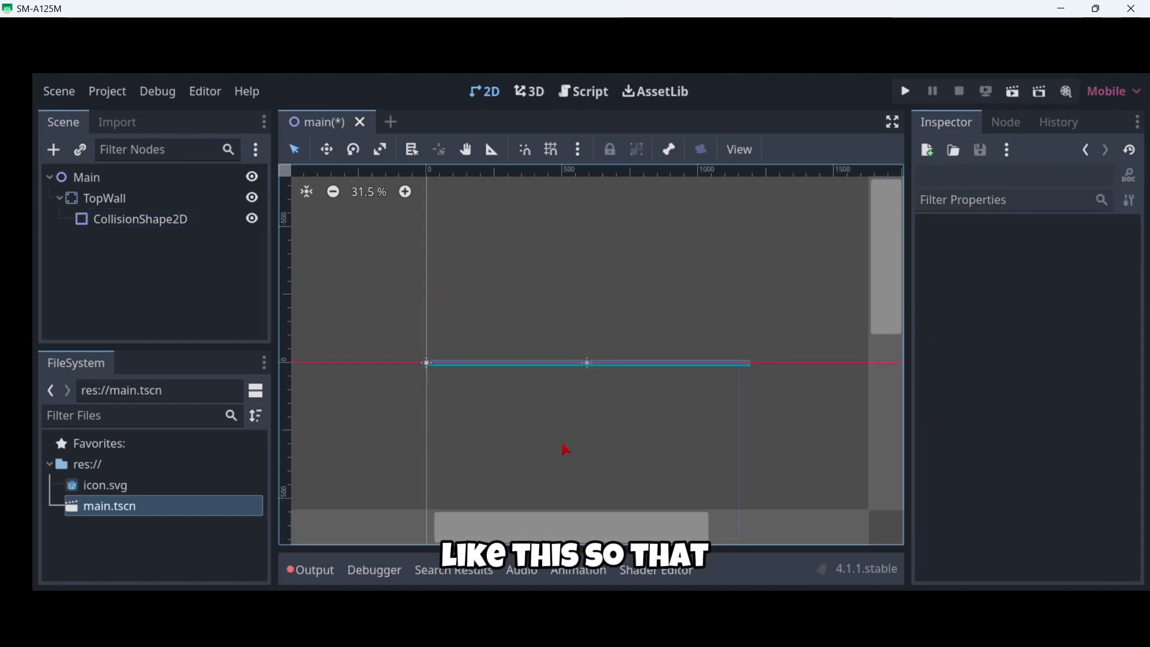
pyautogui.scroll(-1, 611, 357)
pyautogui.scroll(-1, 606, 365)
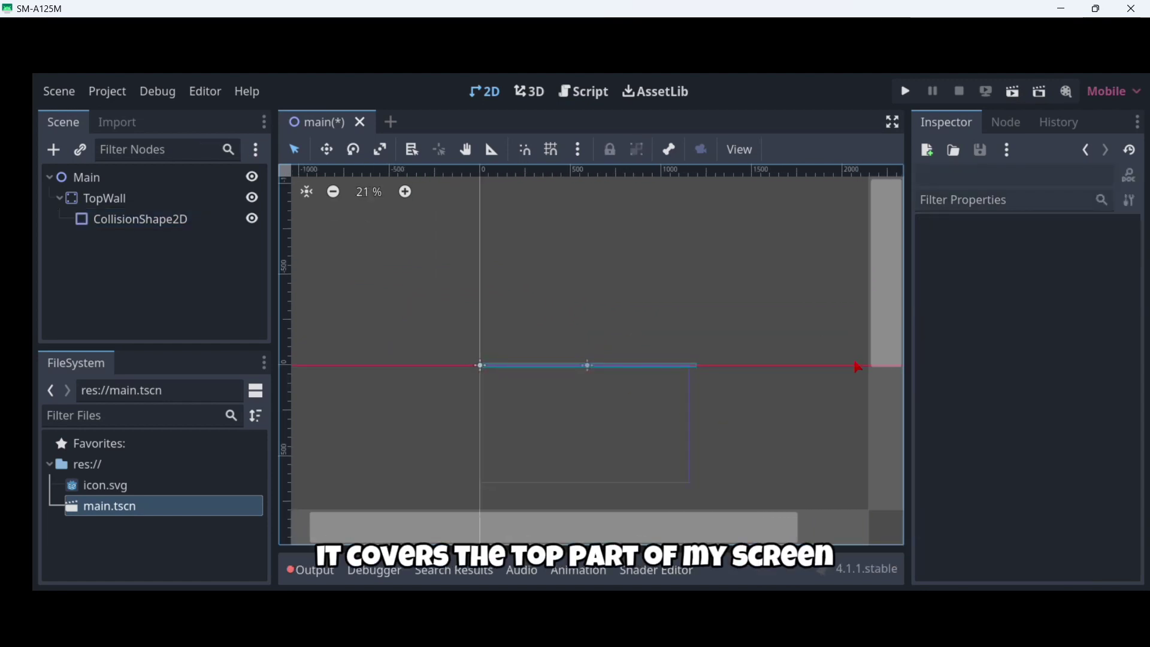
pyautogui.moveTo(887, 361); pyautogui.dragTo(613, 464)
pyautogui.scroll(2, 501, 354)
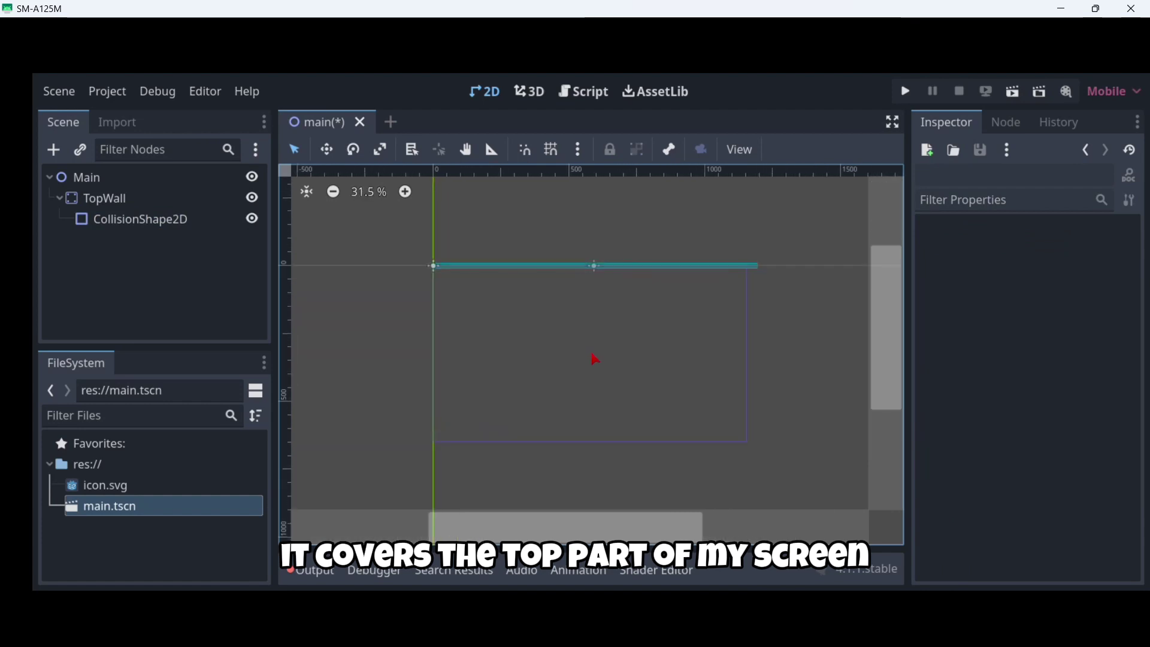
pyautogui.scroll(1, 595, 358)
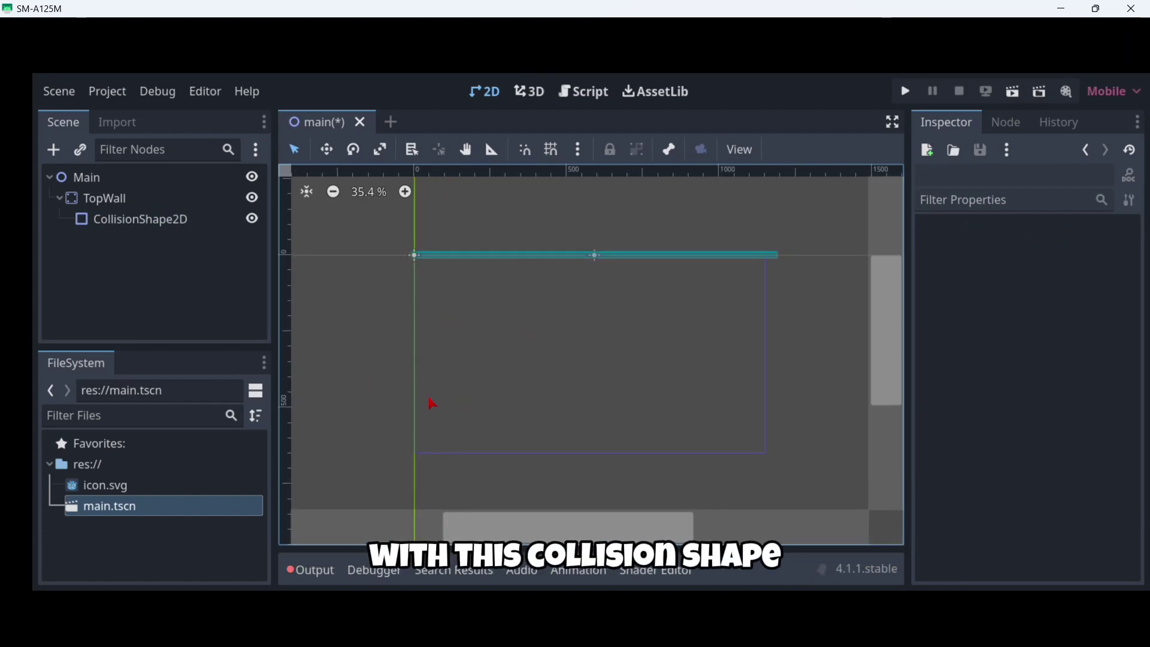
pyautogui.scroll(-2, 605, 292)
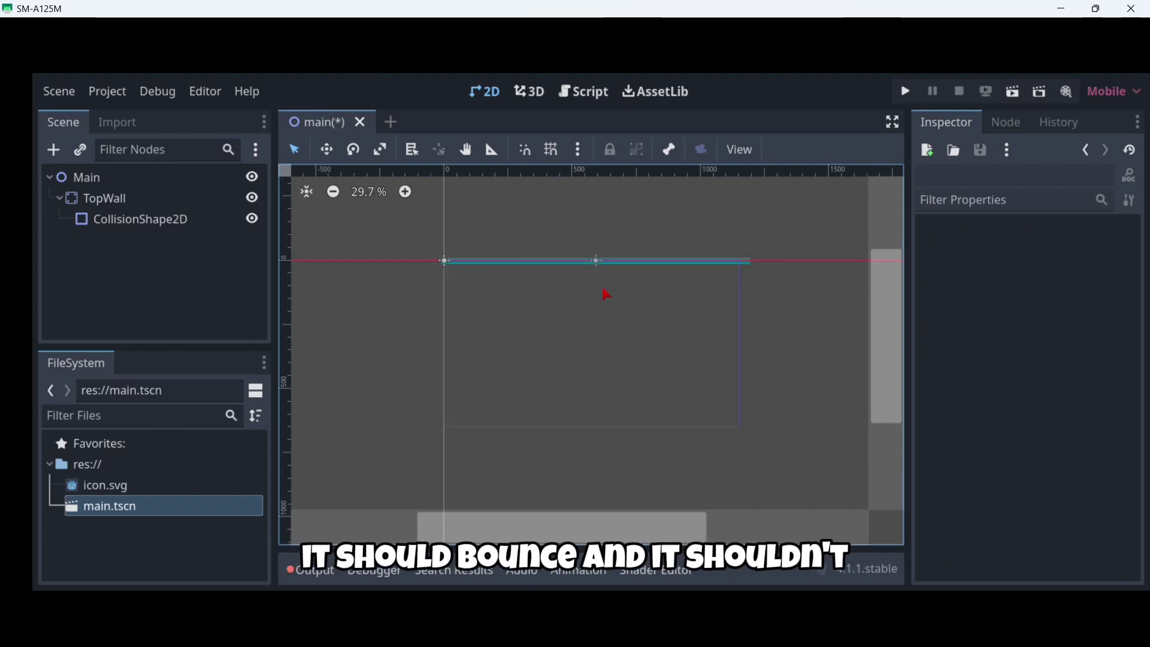
pyautogui.moveTo(887, 379); pyautogui.dragTo(890, 312)
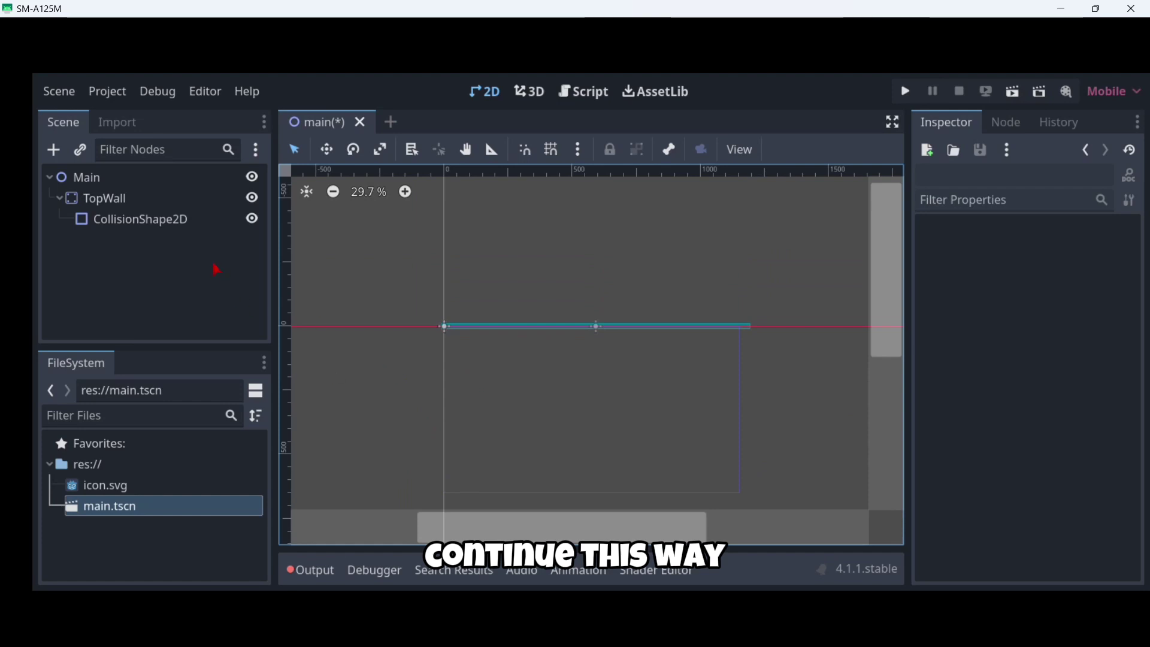
# Duplicate TopWall together with its CollisionShape2D child.
pyautogui.click(99, 203)
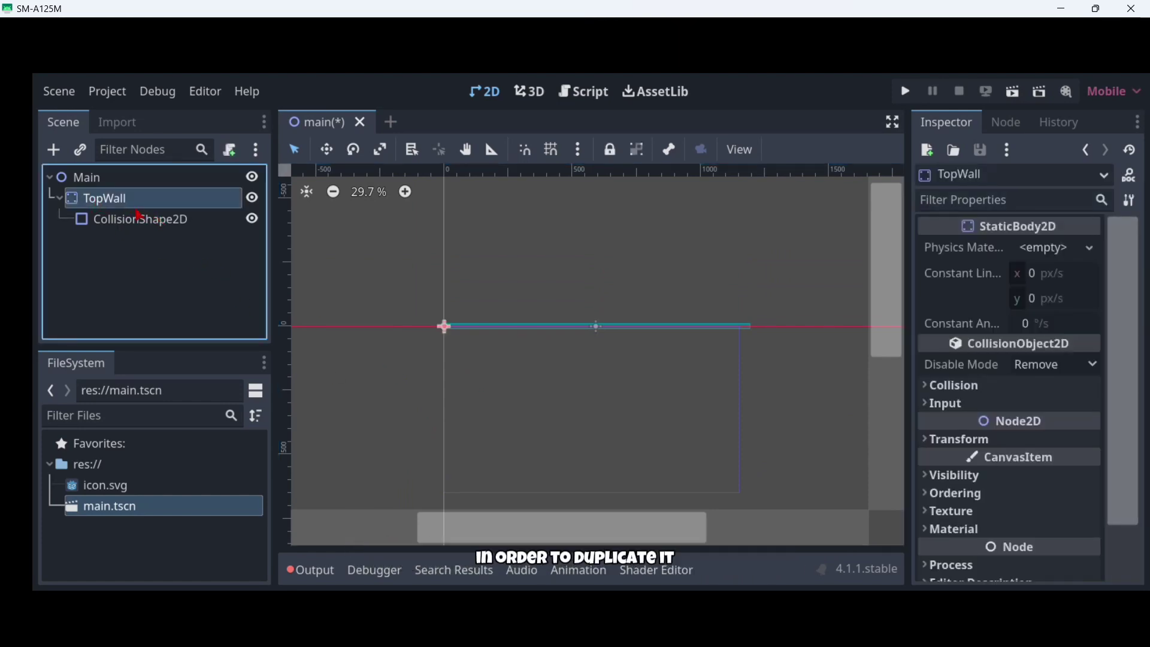
pyautogui.click(138, 215)
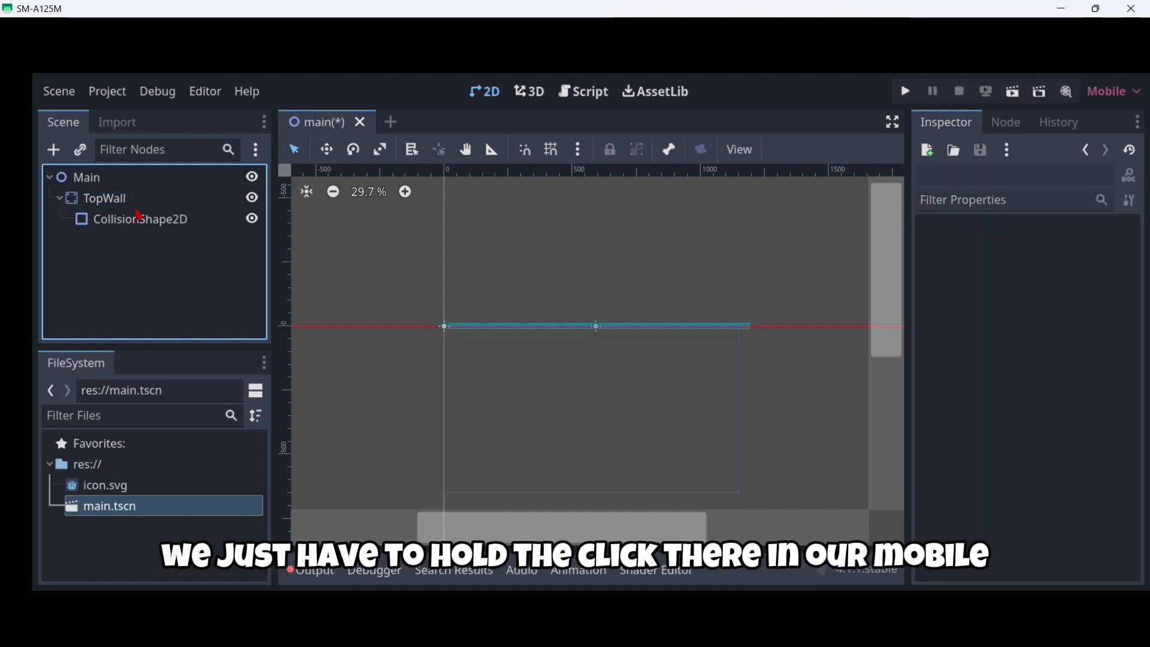
pyautogui.rightClick(170, 192)
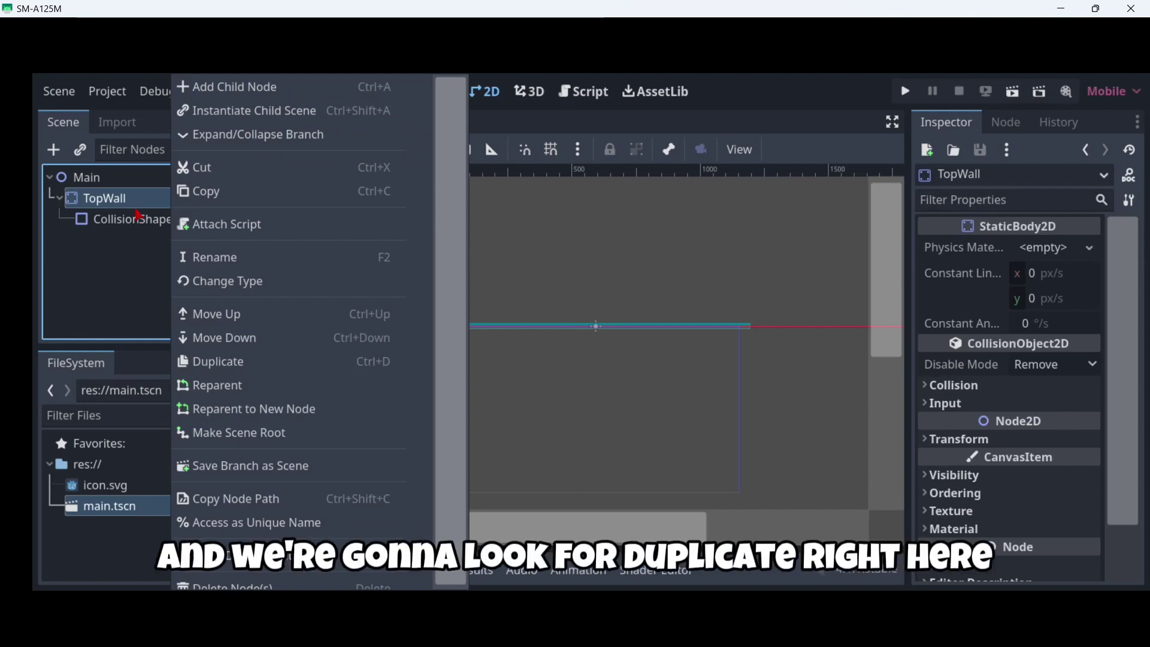
pyautogui.moveTo(468, 341); pyautogui.dragTo(465, 531)
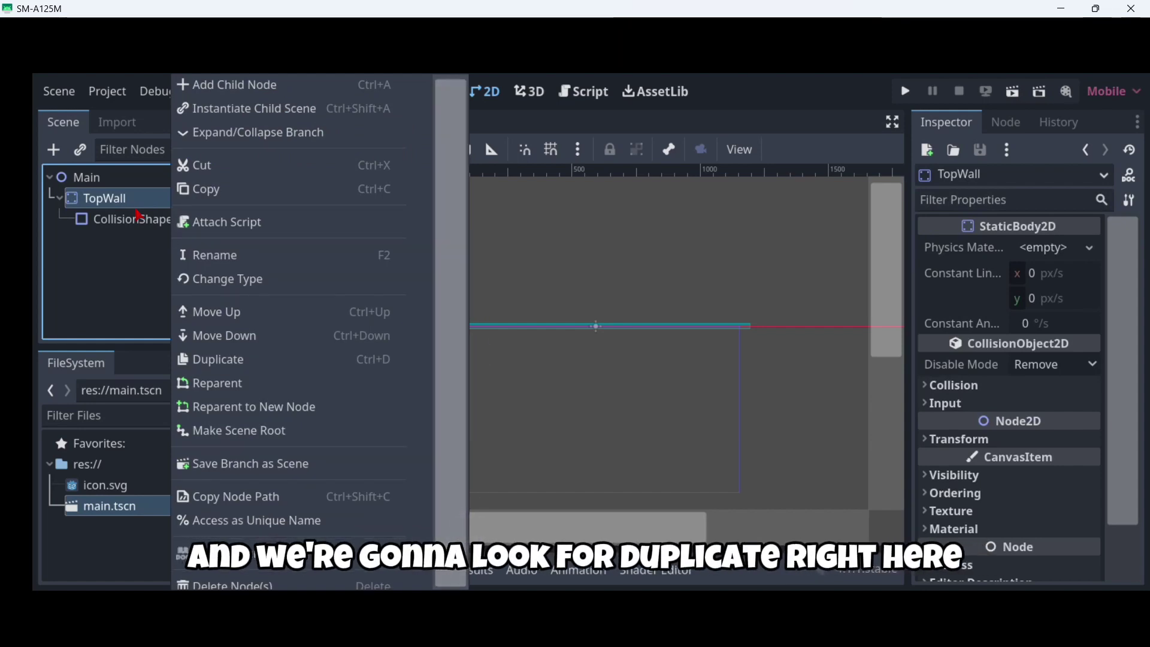
pyautogui.click(195, 359)
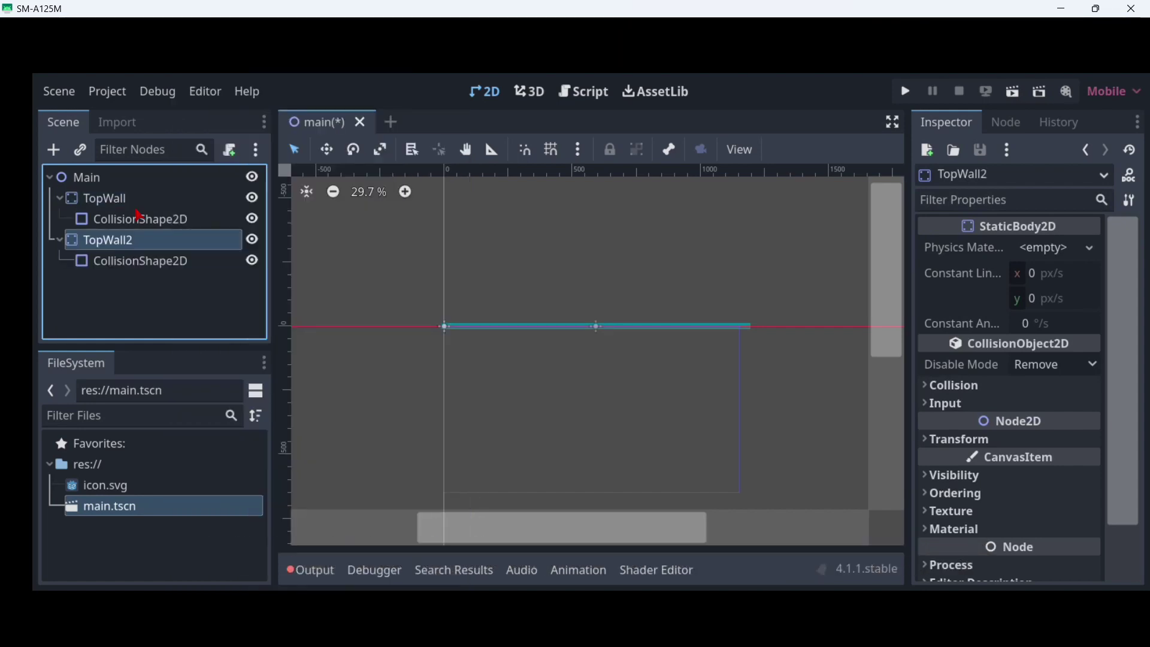
# Rename the TopWall2 copy to BottomWall.
pyautogui.doubleClick(159, 242)
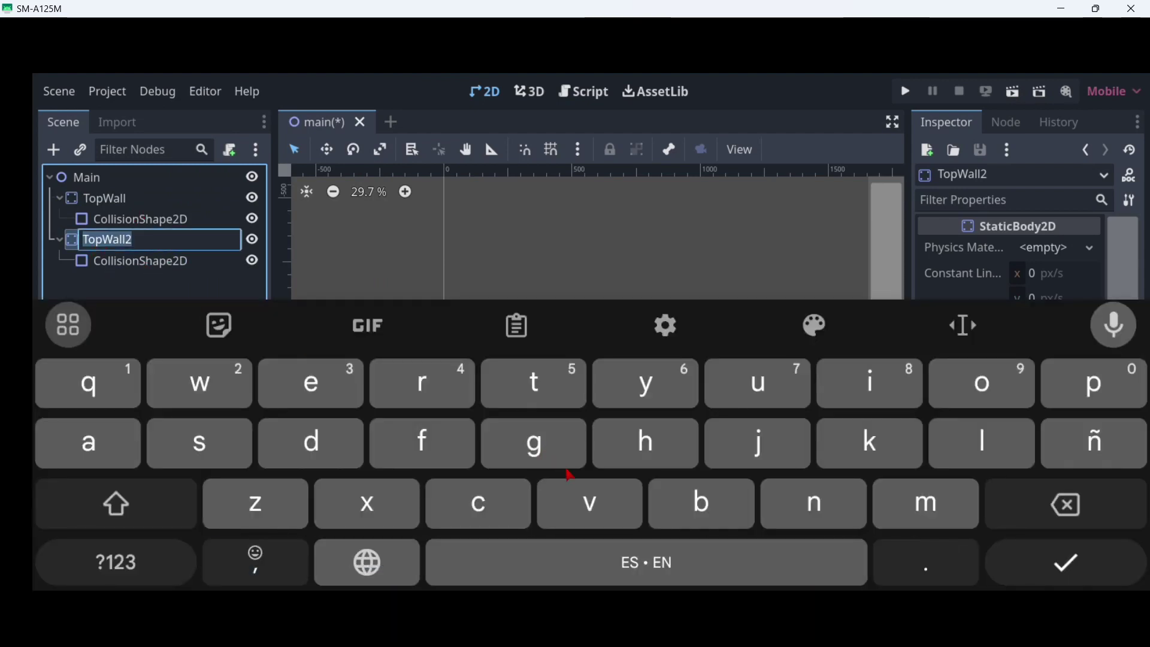
pyautogui.write('BottomWall')
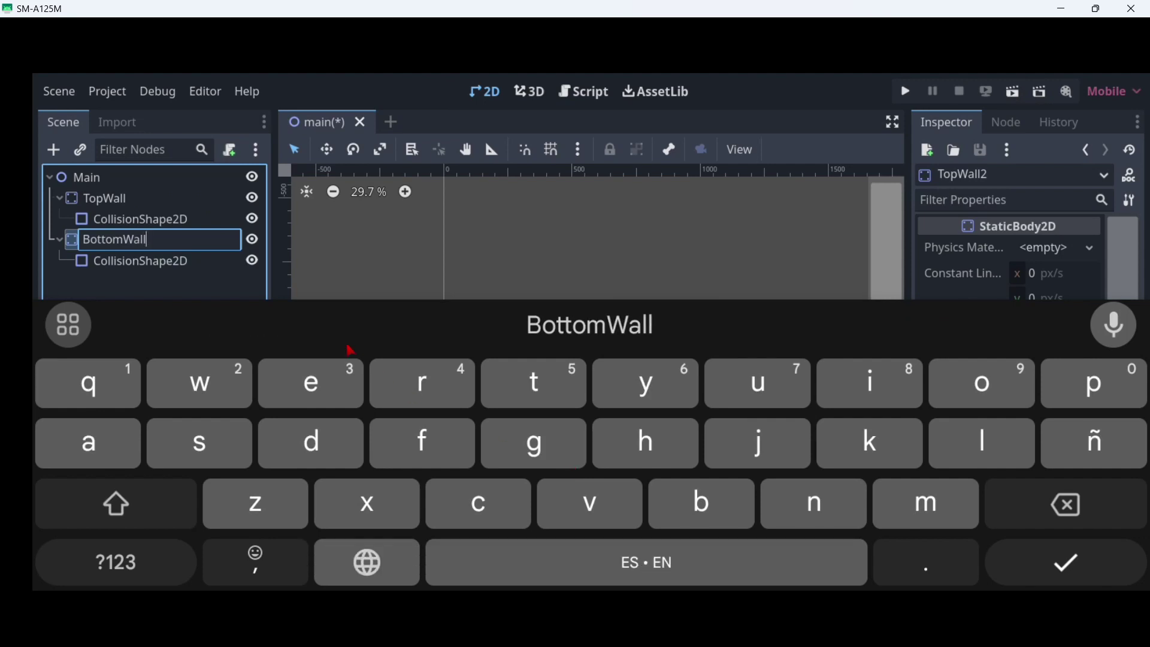
pyautogui.click(1061, 561)
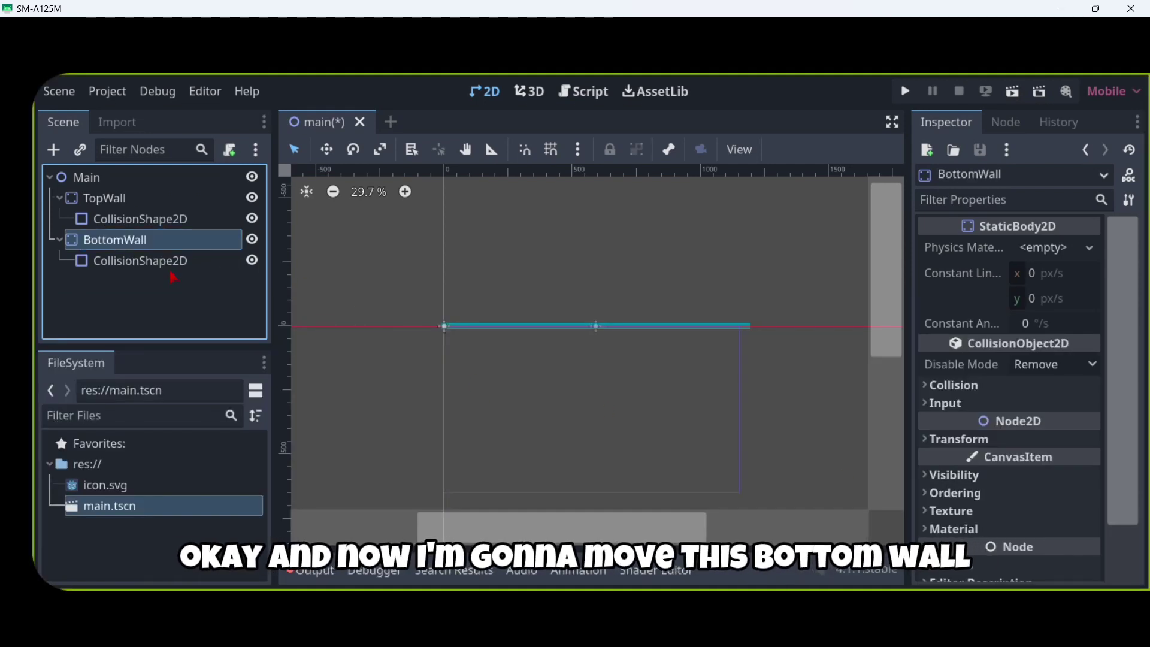
# Select BottomWall and drag it straight down about 647 px to the bottom edge.
pyautogui.click(174, 280)
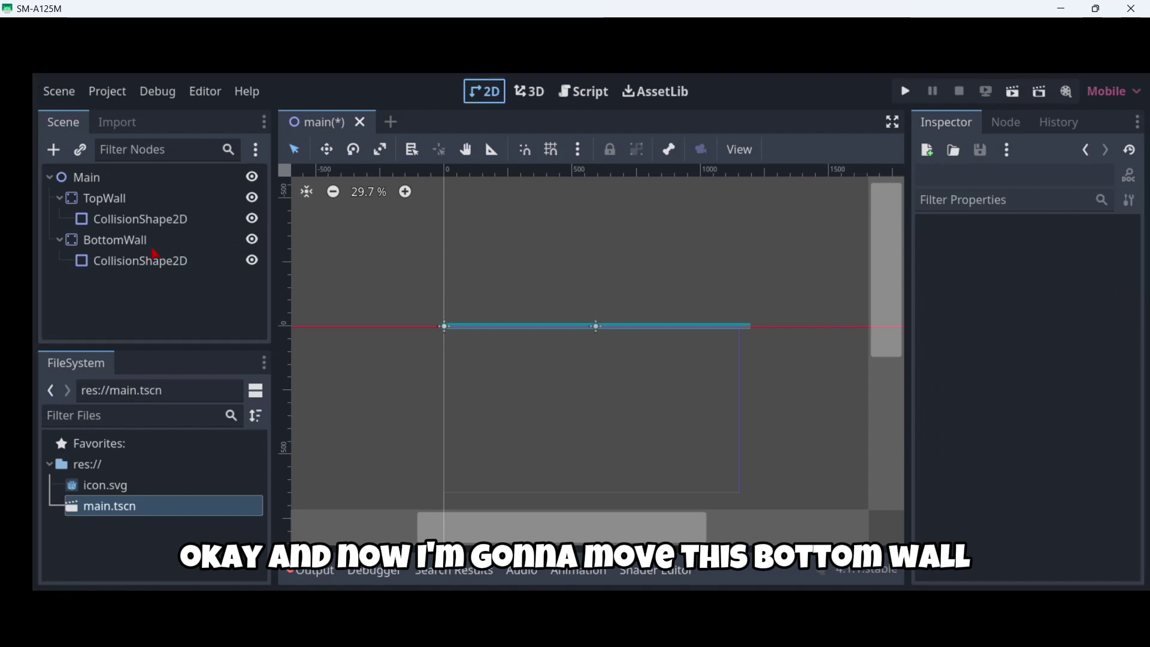
pyautogui.click(145, 248)
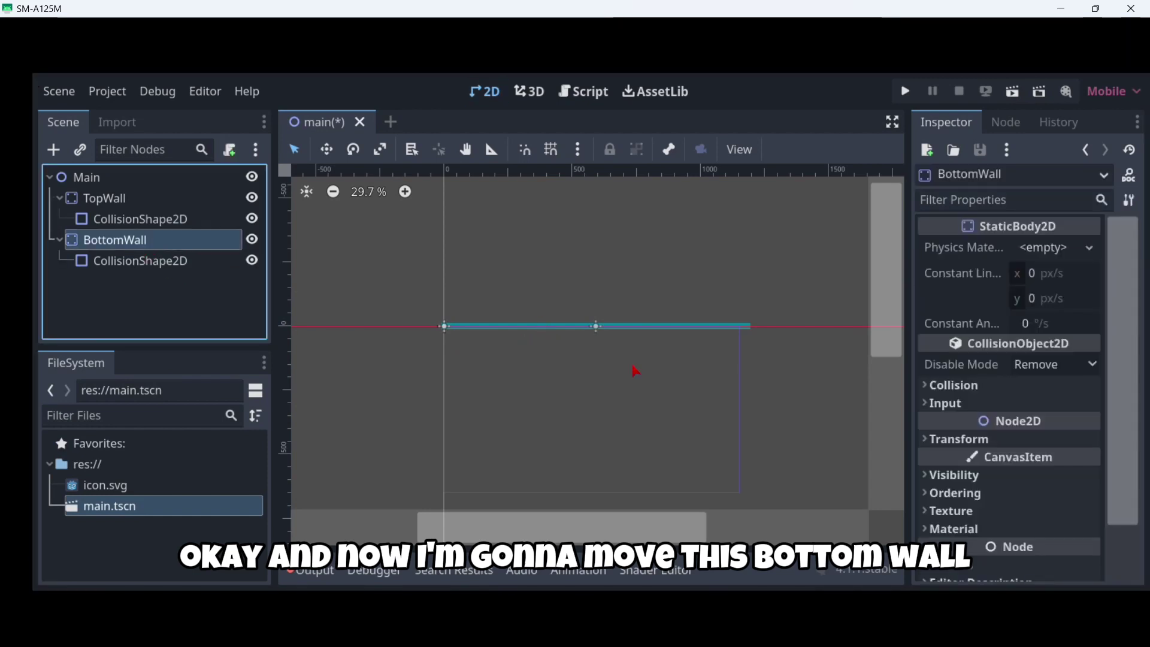
pyautogui.moveTo(876, 342); pyautogui.dragTo(847, 385)
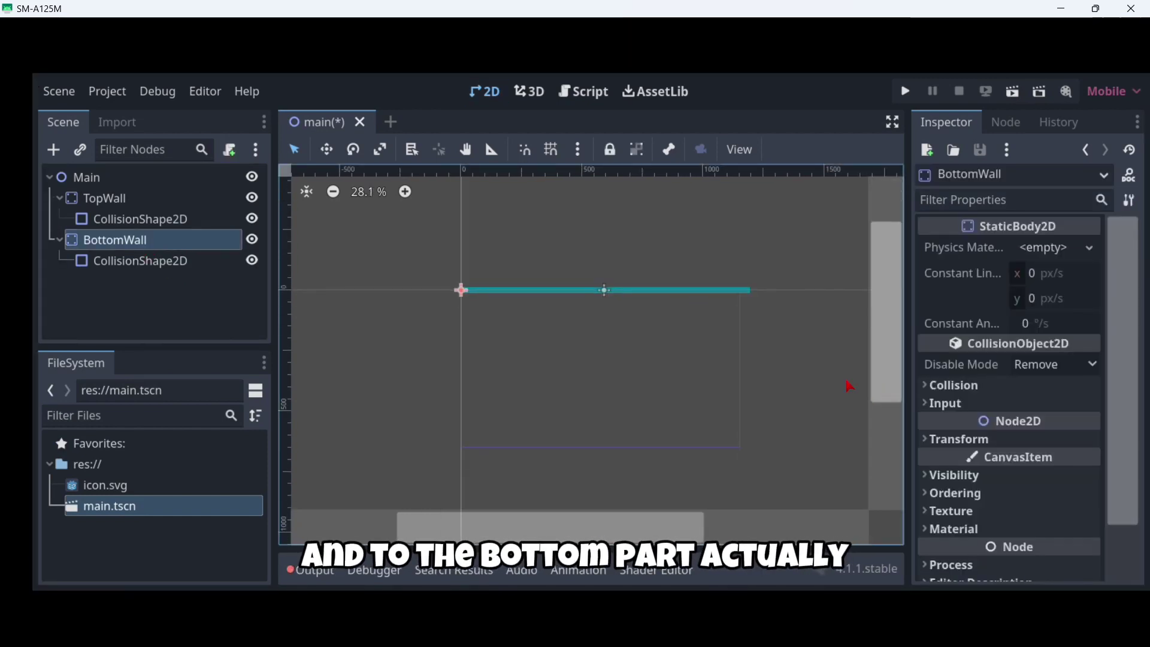
pyautogui.scroll(1, 684, 414)
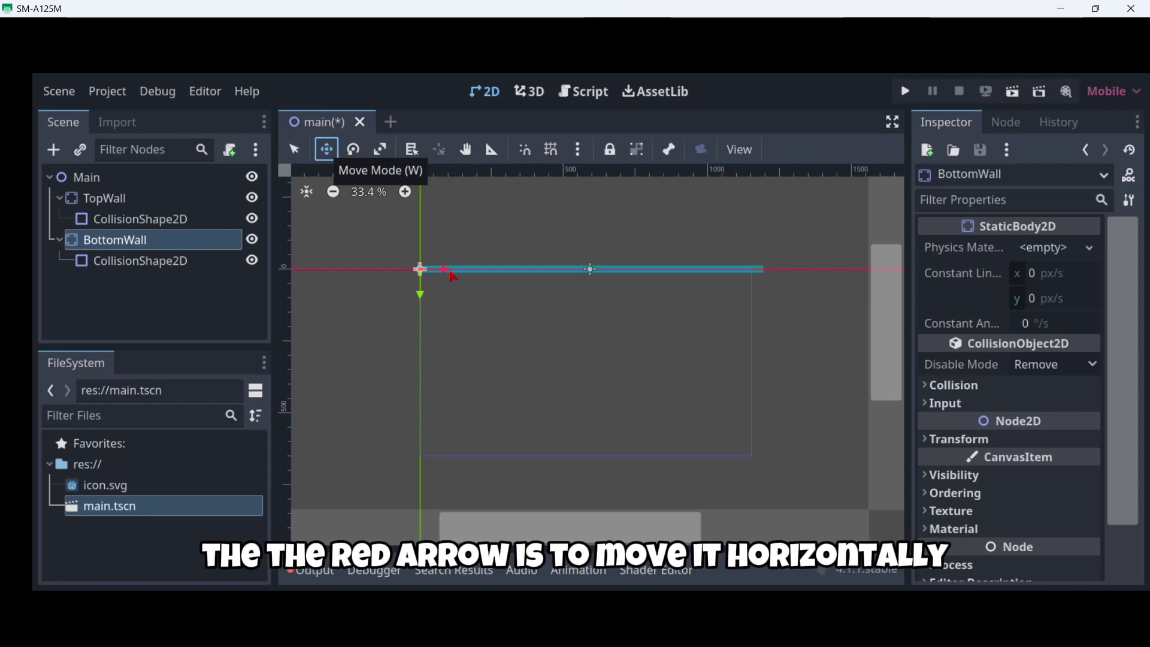
pyautogui.moveTo(442, 266); pyautogui.dragTo(470, 277)
pyautogui.moveTo(337, 278); pyautogui.dragTo(331, 278)
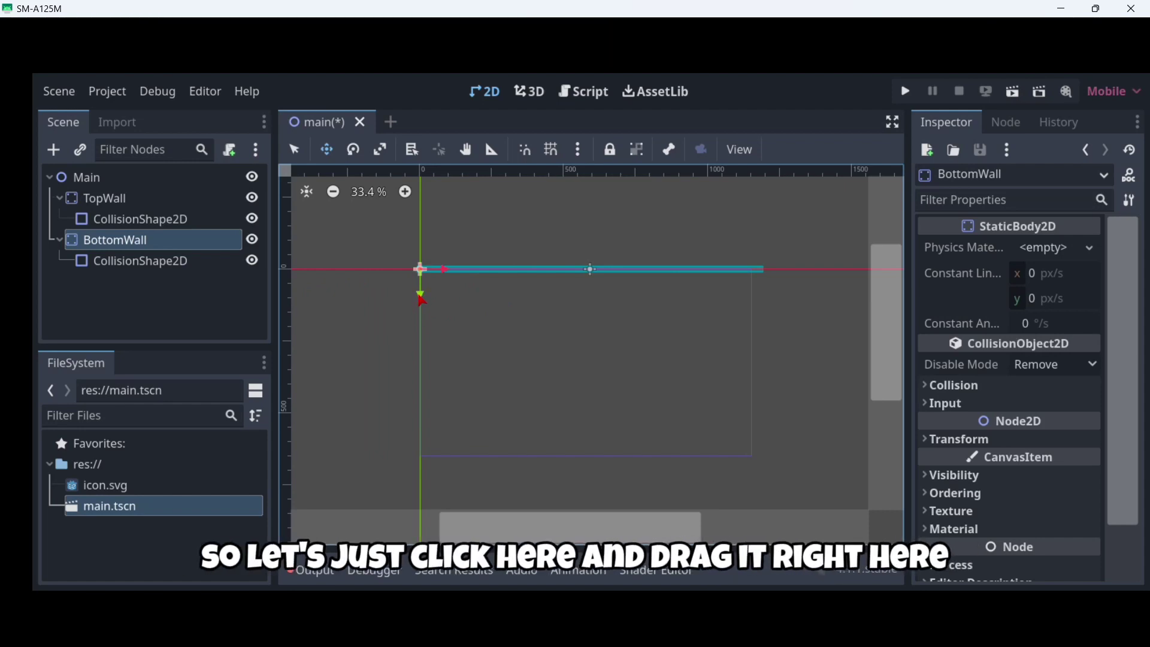
pyautogui.moveTo(421, 299); pyautogui.dragTo(440, 488)
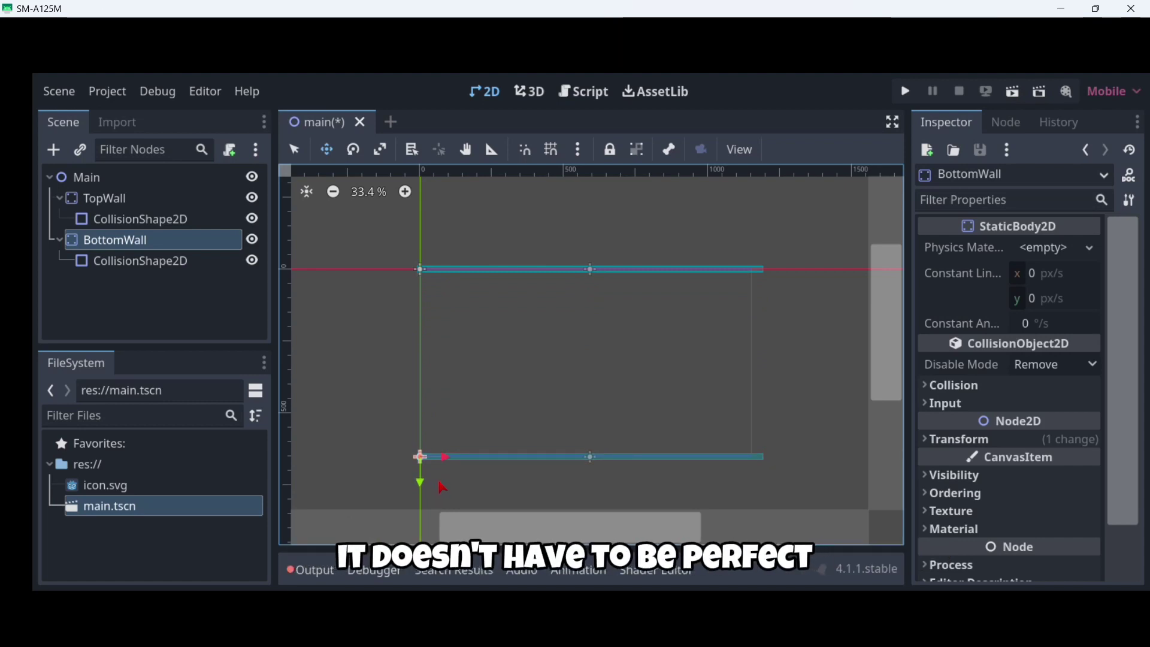
# Save main.tscn with both walls using Scene > Save Scene.
pyautogui.click(172, 300)
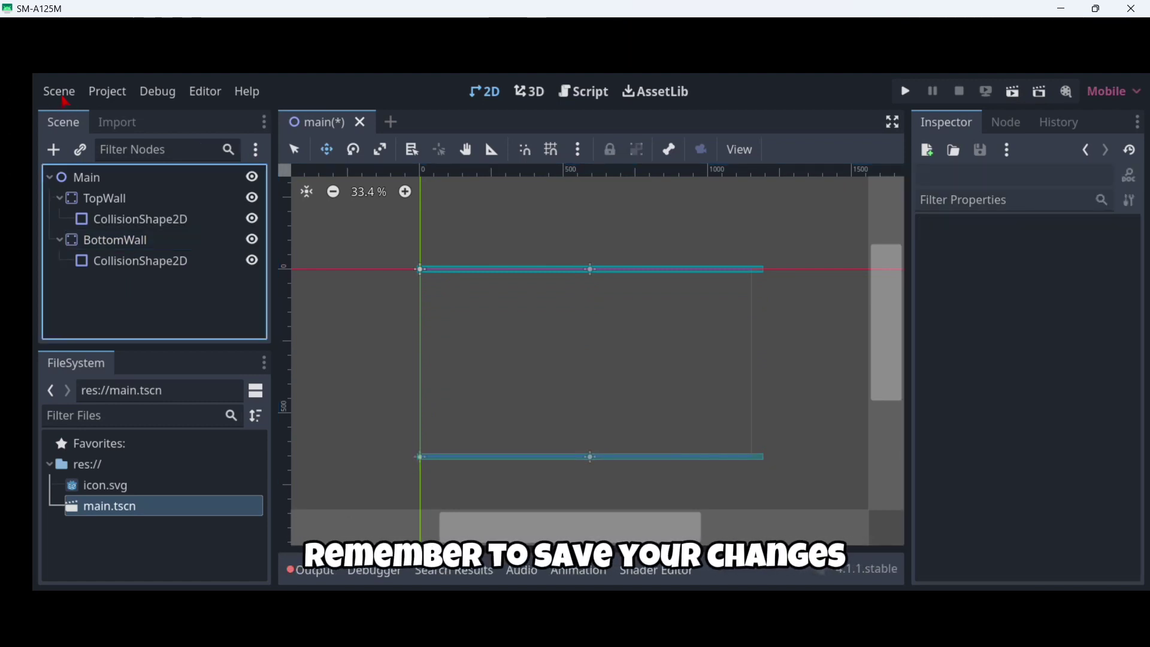
pyautogui.click(60, 92)
pyautogui.click(85, 247)
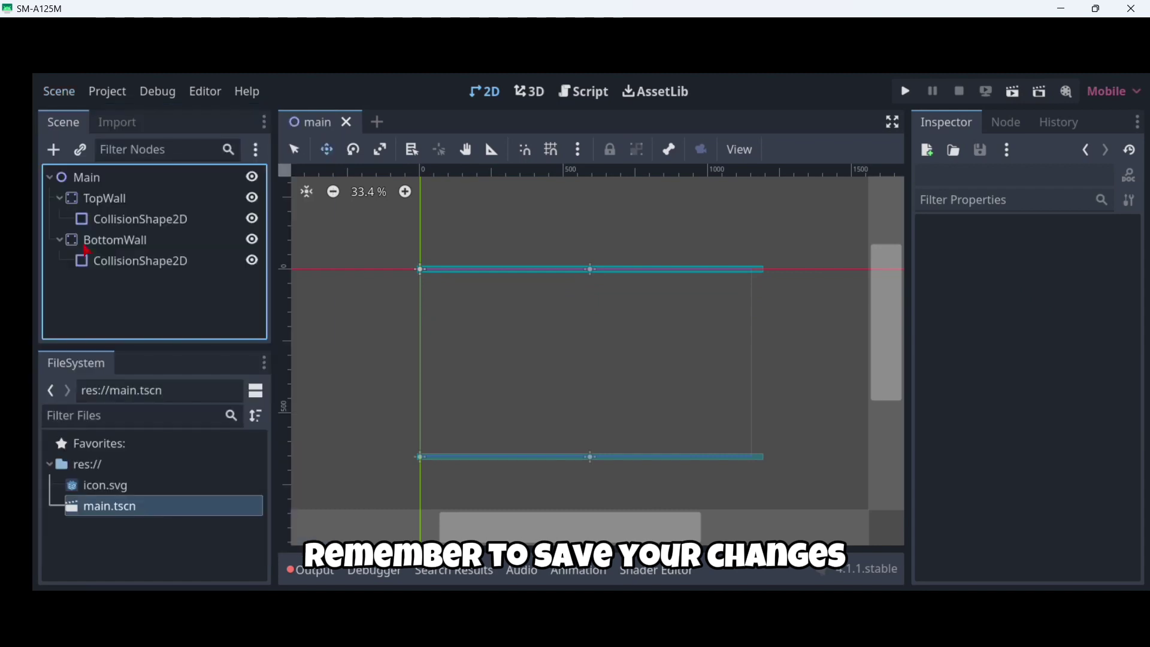